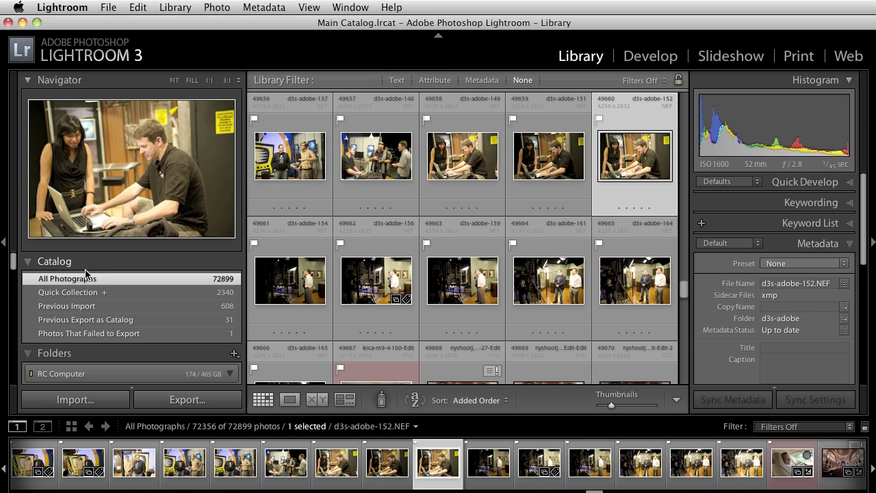
Return to the whole catalog, show the Metadata filter columns and remove the Label column
{"action": "left_click", "coordinate": [72, 295]}
{"action": "left_click", "coordinate": [81, 279]}
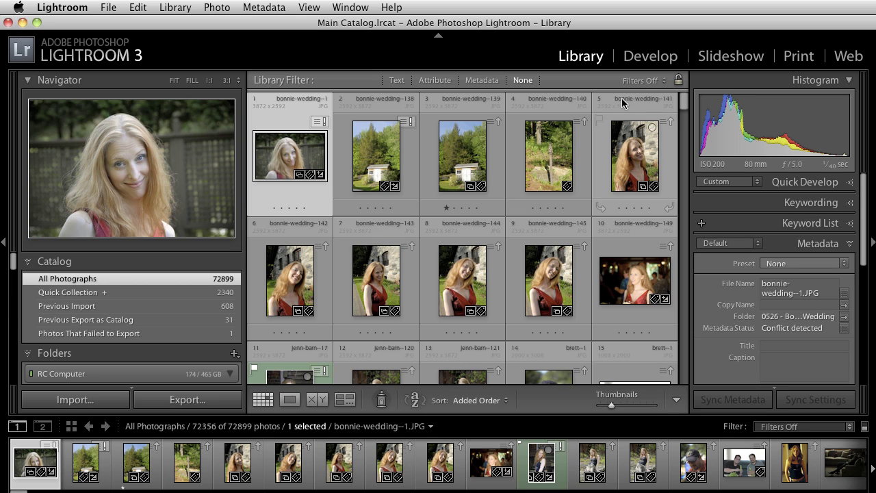
{"action": "left_click", "coordinate": [481, 81]}
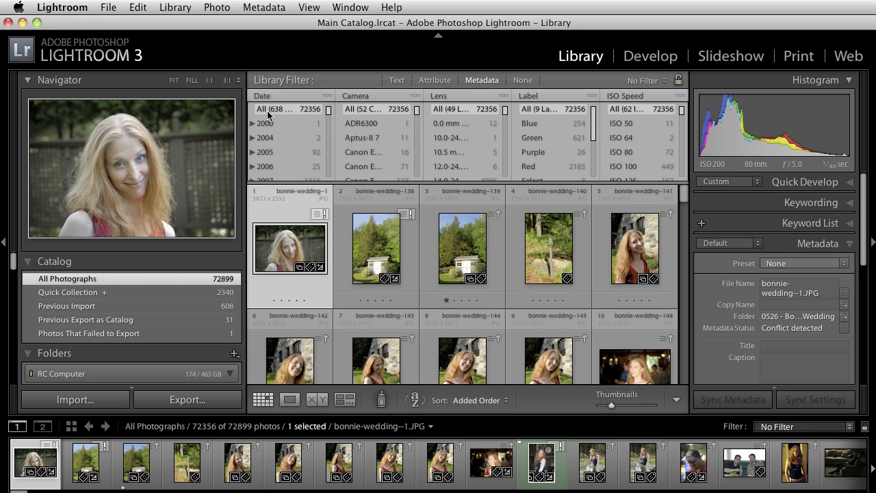
{"action": "left_click", "coordinate": [590, 97]}
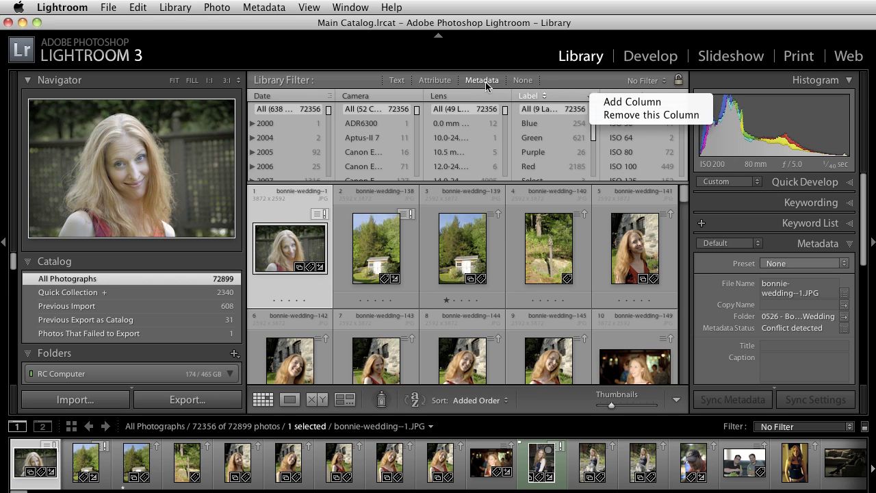
{"action": "left_click", "coordinate": [620, 116]}
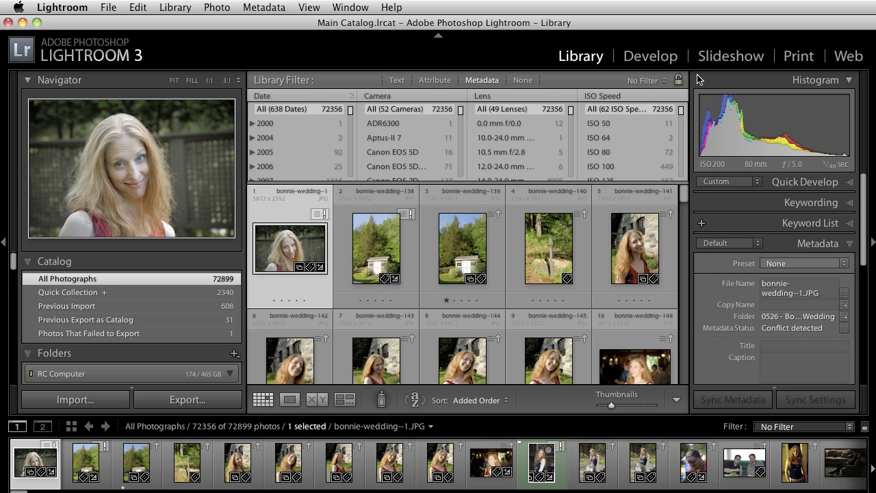
Keep the Camera and Lens columns, and set the fourth filter column to ISO Speed
{"action": "left_click", "coordinate": [567, 100]}
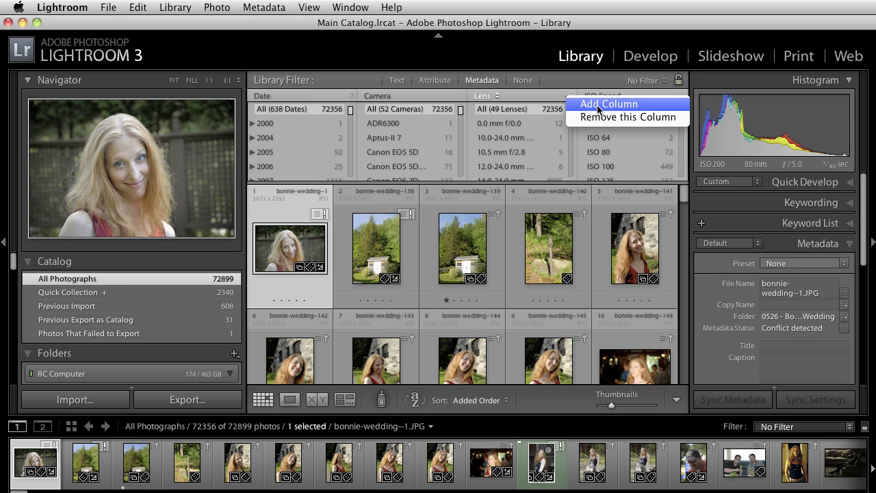
{"action": "left_click", "coordinate": [577, 37]}
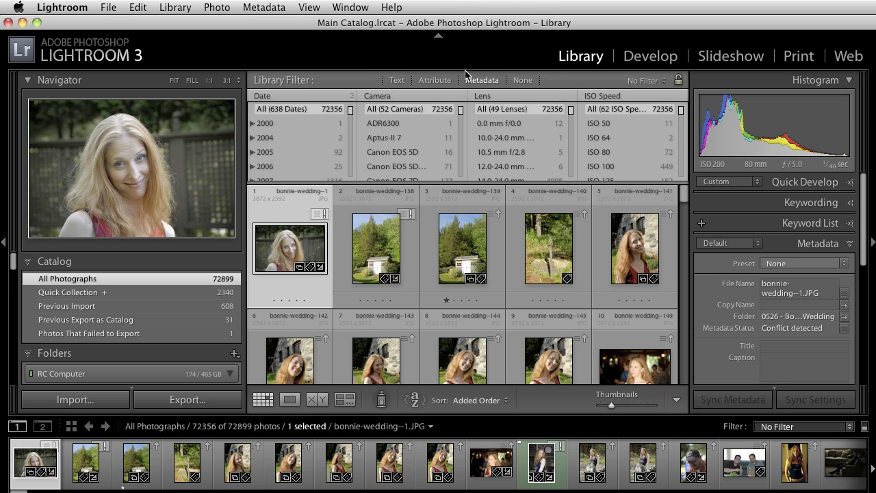
{"action": "left_click", "coordinate": [401, 96]}
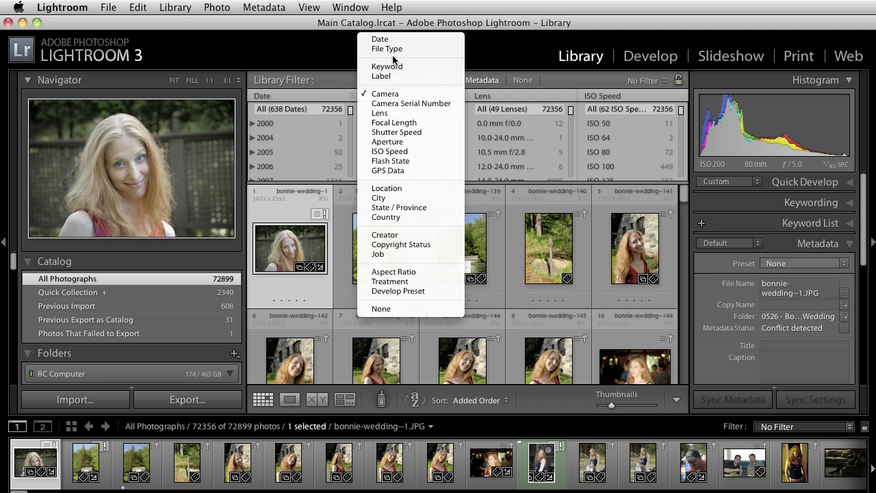
{"action": "left_click", "coordinate": [431, 28]}
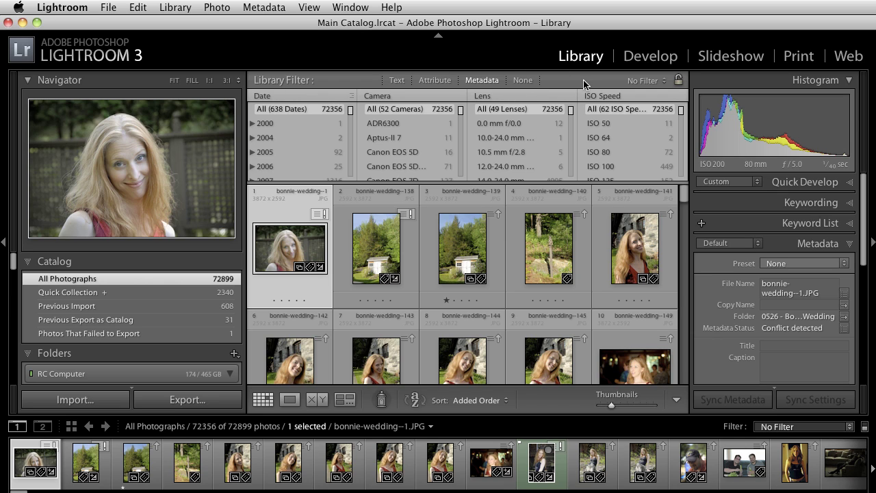
{"action": "left_click", "coordinate": [608, 97]}
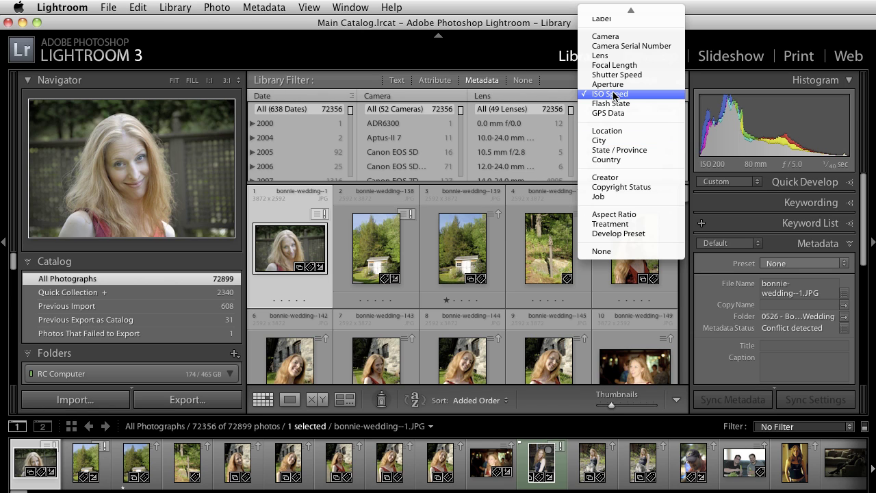
{"action": "left_click", "coordinate": [615, 98]}
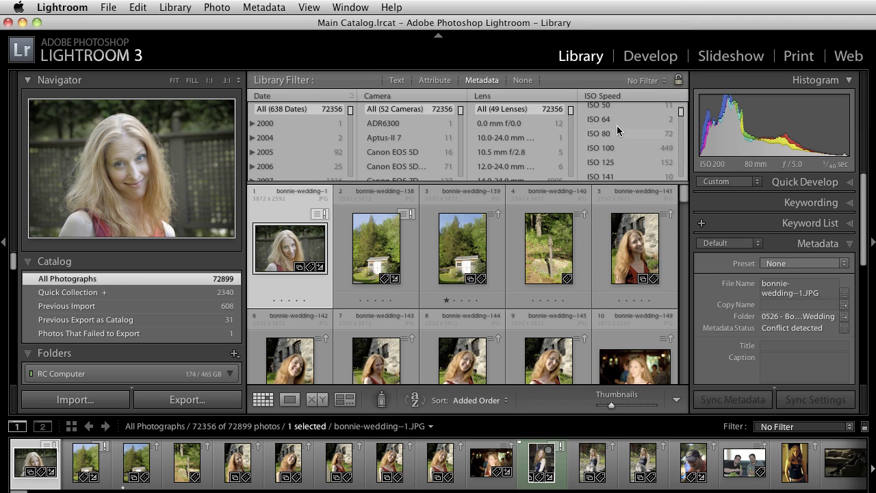
{"action": "scroll", "coordinate": [617, 130], "scroll_direction": "down", "scroll_amount": 4}
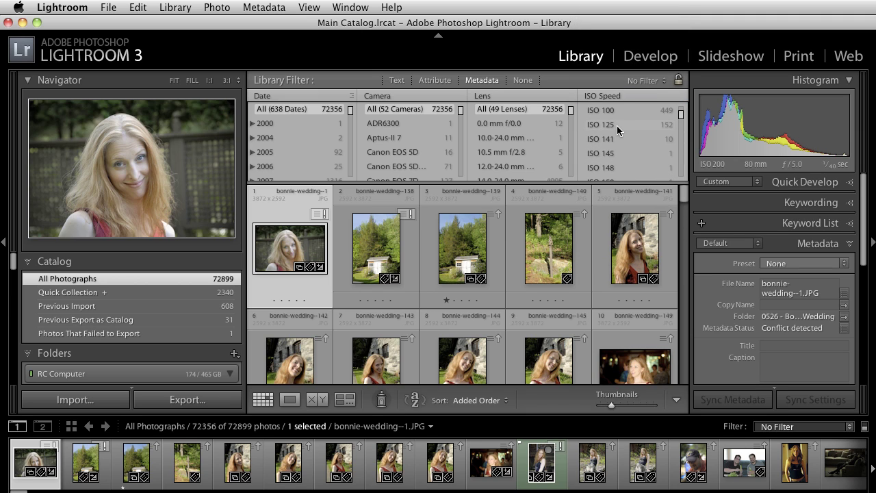
{"action": "scroll", "coordinate": [618, 128], "scroll_direction": "down", "scroll_amount": 10}
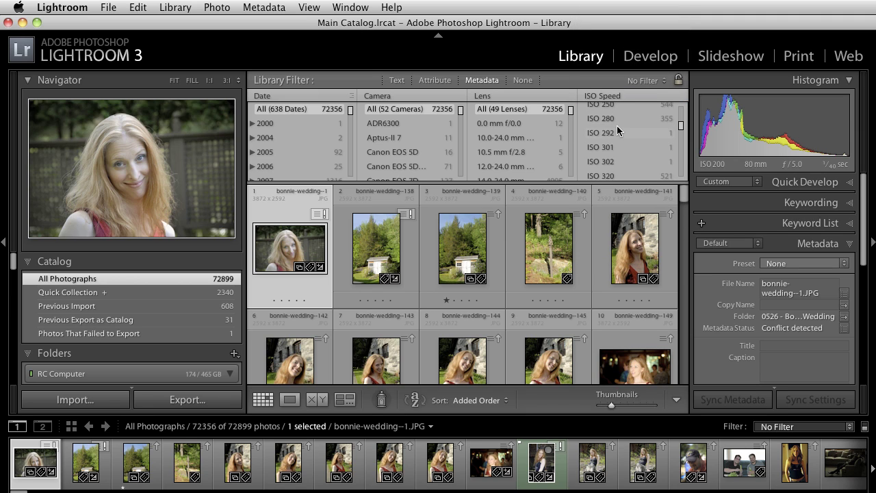
{"action": "scroll", "coordinate": [617, 130], "scroll_direction": "down", "scroll_amount": 15}
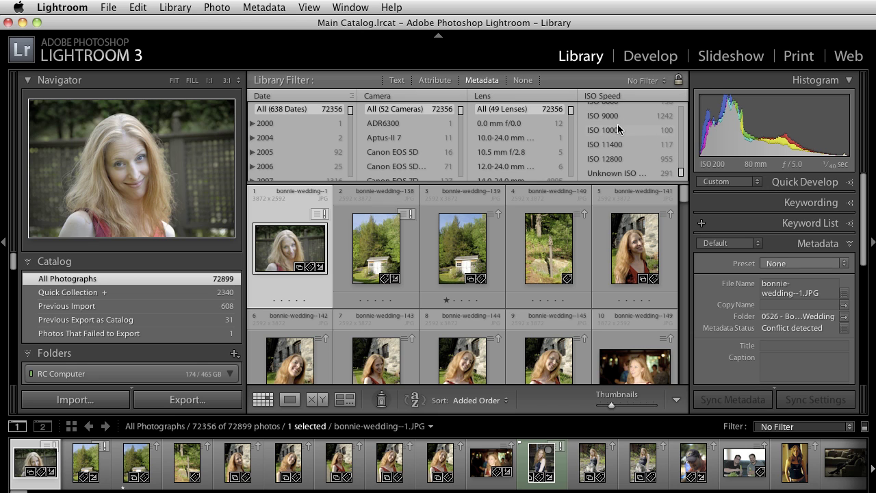
Step through ISO 9000, 10000 and 11400, settling on the ISO 12800 filter
{"action": "left_click", "coordinate": [623, 117]}
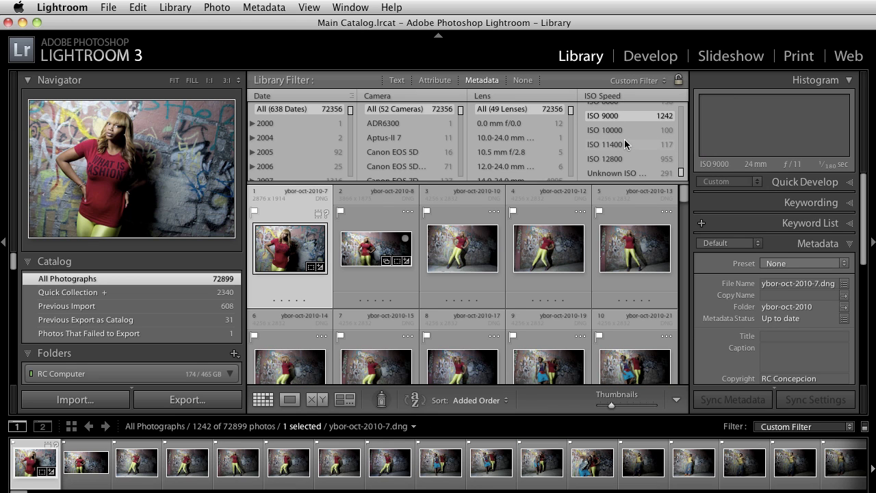
{"action": "left_click", "coordinate": [616, 132]}
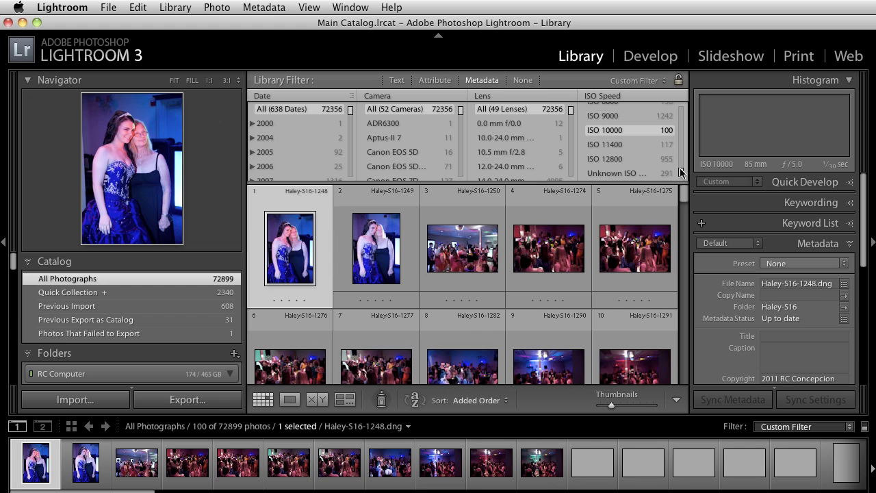
{"action": "left_click", "coordinate": [641, 143]}
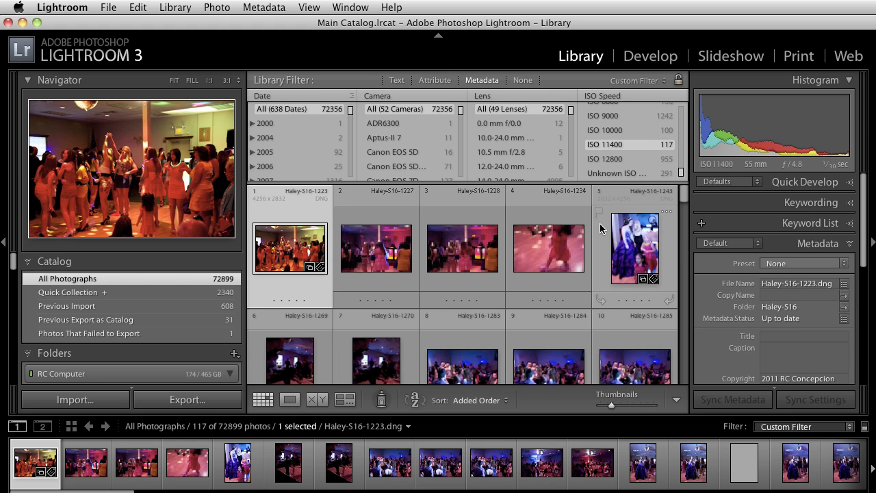
{"action": "scroll", "coordinate": [600, 223], "scroll_direction": "down", "scroll_amount": 5}
{"action": "left_click", "coordinate": [613, 159]}
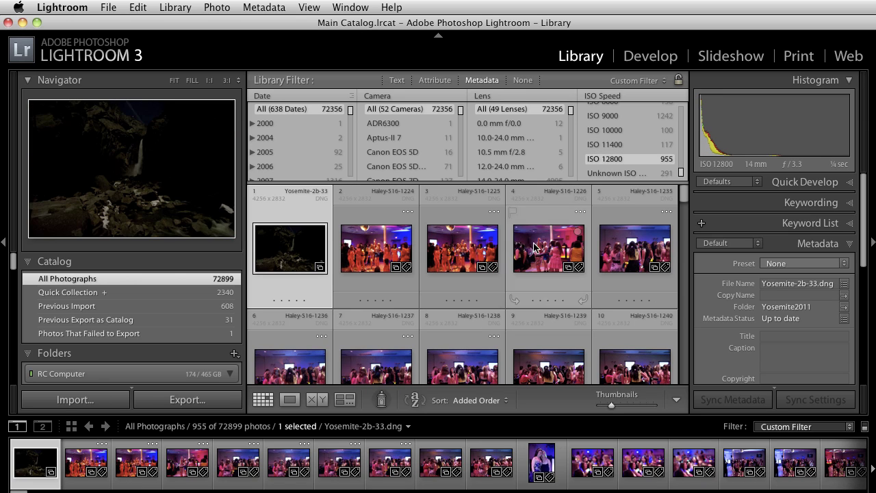
Browse the ISO 12800 results, previewing photo 29 of the dance set and the next one
{"action": "scroll", "coordinate": [489, 308], "scroll_direction": "down", "scroll_amount": 3}
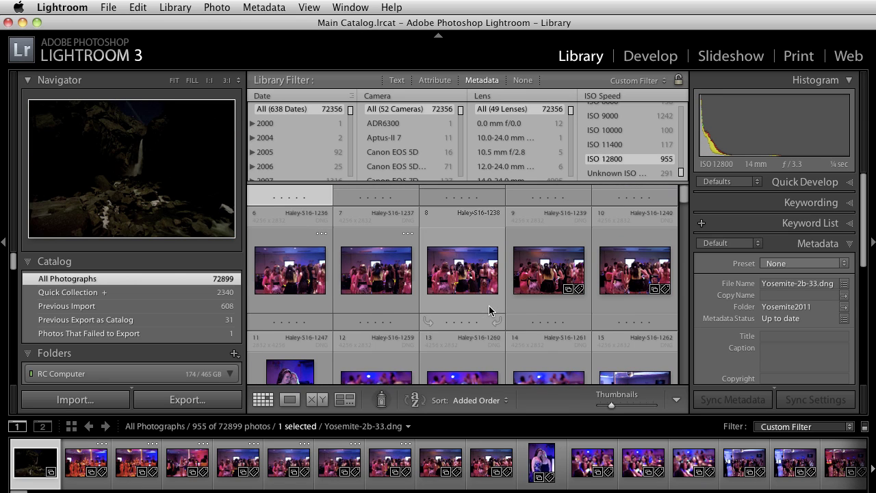
{"action": "scroll", "coordinate": [489, 310], "scroll_direction": "down", "scroll_amount": 5}
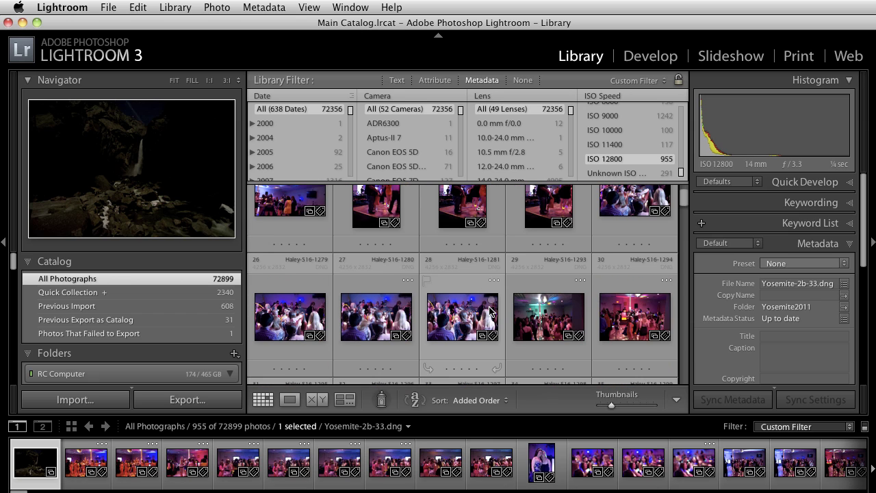
{"action": "scroll", "coordinate": [489, 310], "scroll_direction": "down", "scroll_amount": 1}
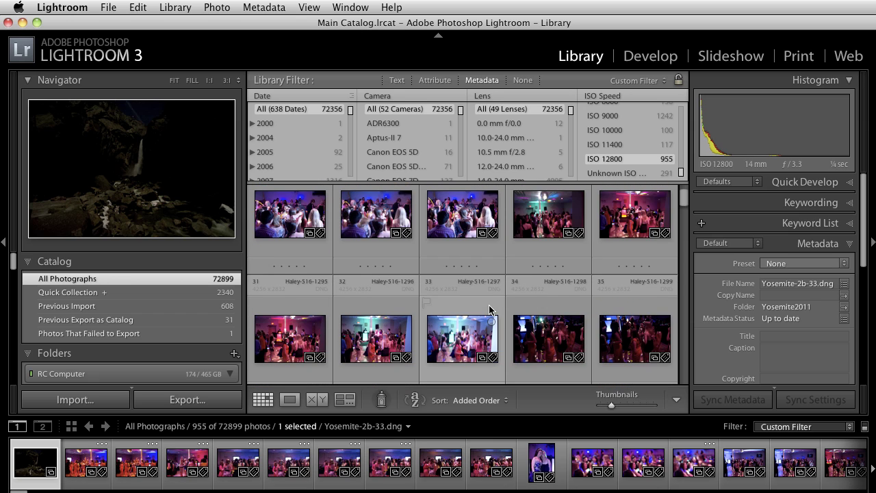
{"action": "left_click", "coordinate": [544, 235]}
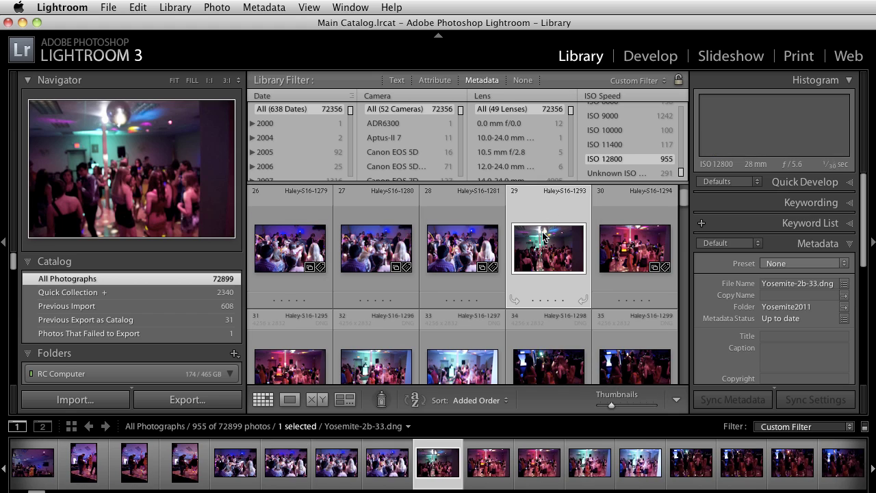
{"action": "key", "text": "Right"}
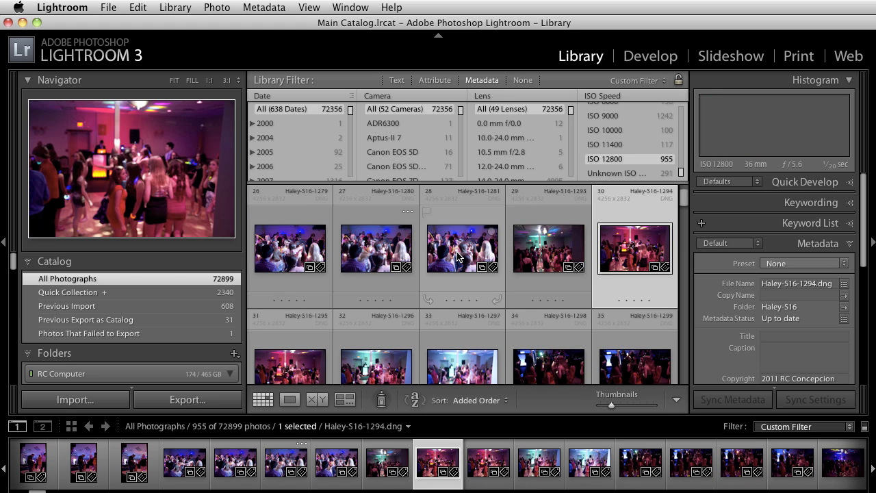
{"action": "scroll", "coordinate": [457, 256], "scroll_direction": "down", "scroll_amount": 6}
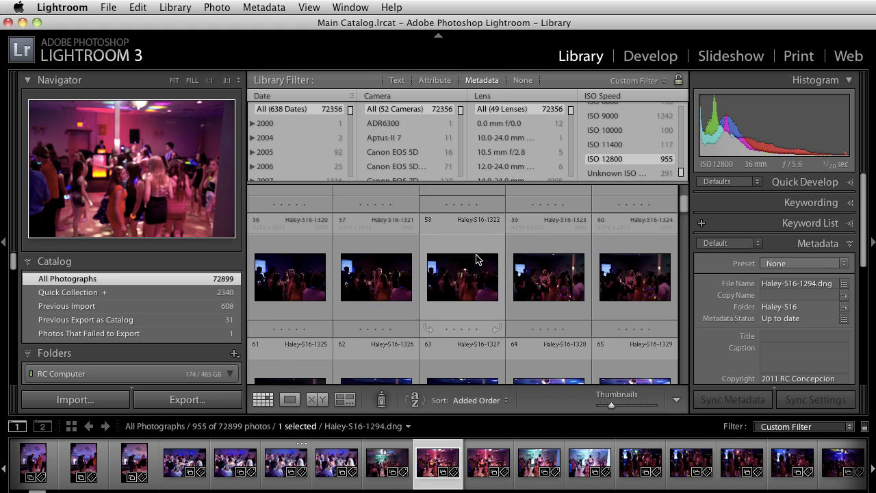
{"action": "left_click_drag", "start_coordinate": [682, 198], "coordinate": [684, 267]}
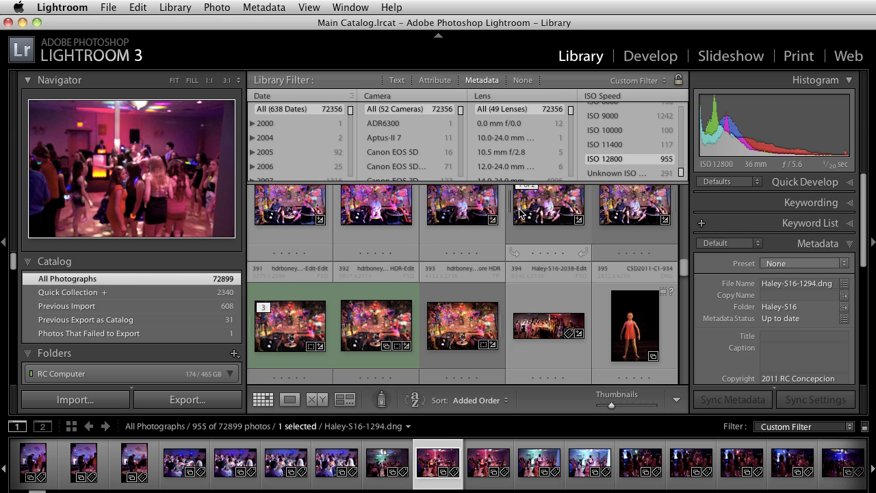
Open the hdrboneyard bar image large and preview the other HDR images in its stack
{"action": "double_click", "coordinate": [542, 213]}
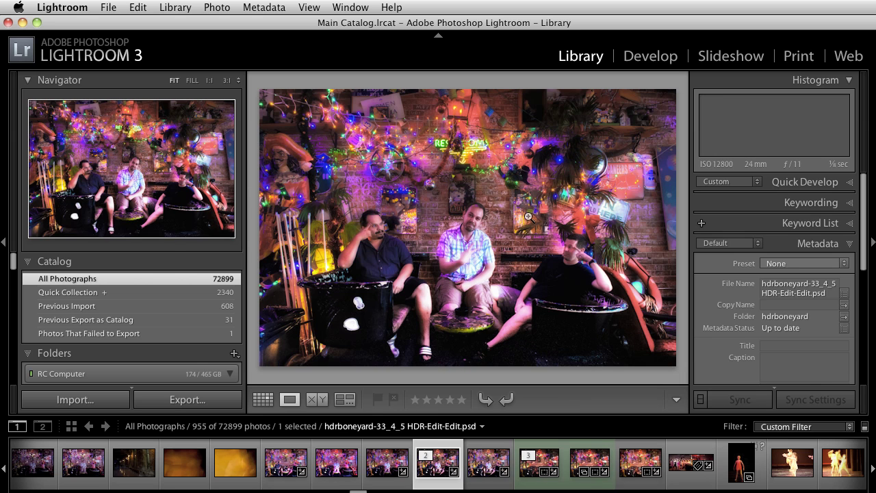
{"action": "left_click", "coordinate": [478, 468]}
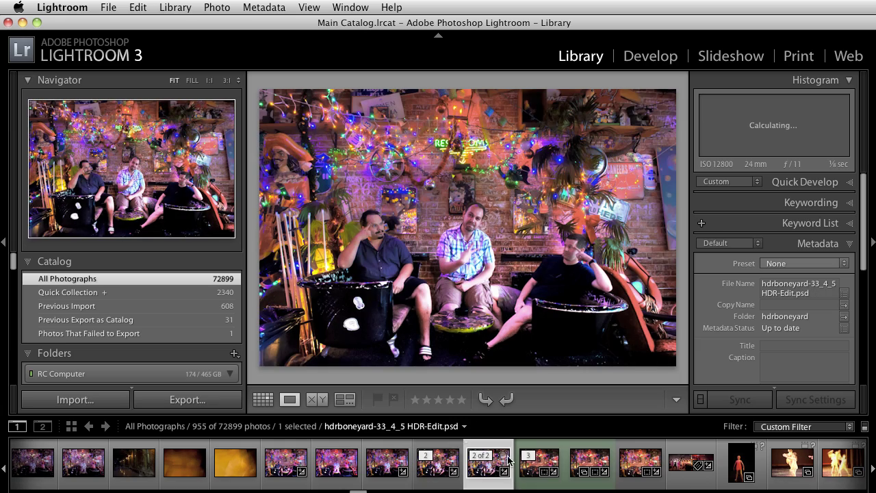
{"action": "left_click", "coordinate": [526, 471]}
{"action": "left_click", "coordinate": [343, 466]}
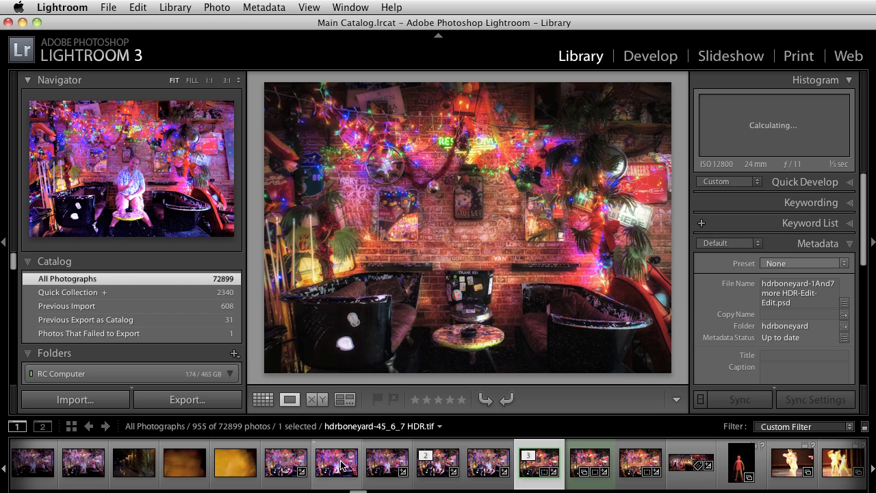
{"action": "left_click", "coordinate": [373, 469]}
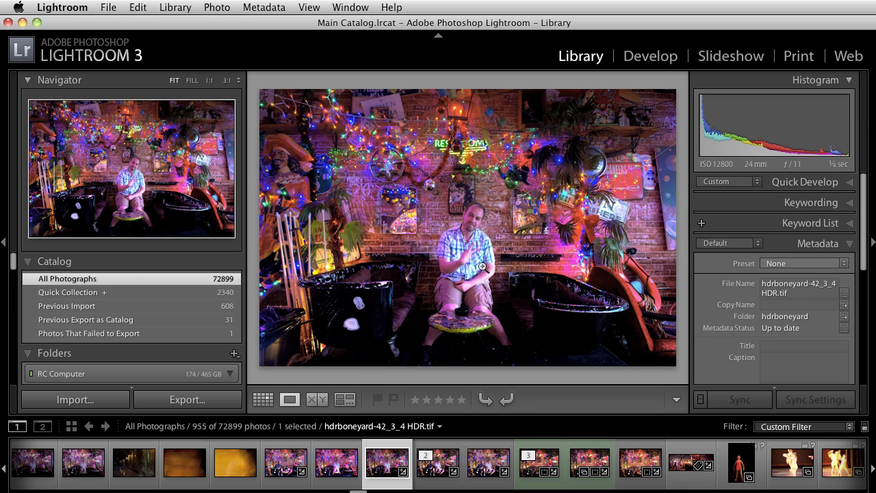
Inspect the man's face, shirt, wall and lights at 1:1, then return to the full view
{"action": "left_click", "coordinate": [473, 224]}
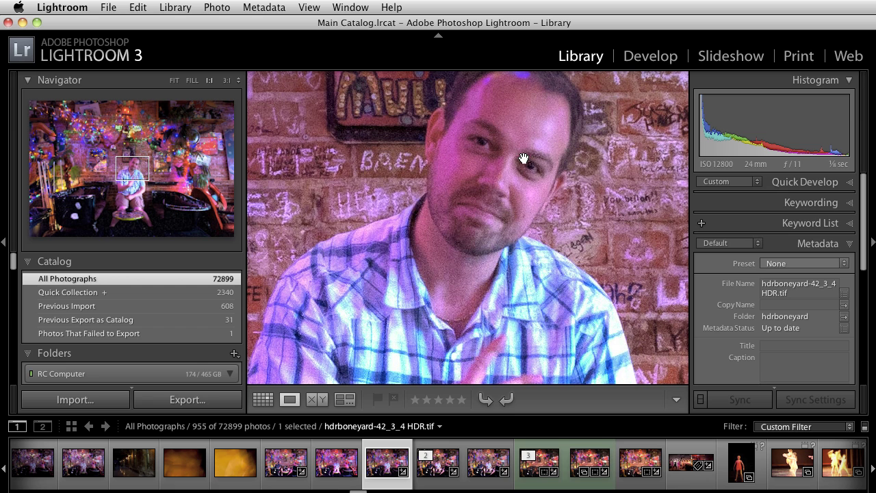
{"action": "left_click_drag", "start_coordinate": [523, 159], "coordinate": [515, 211]}
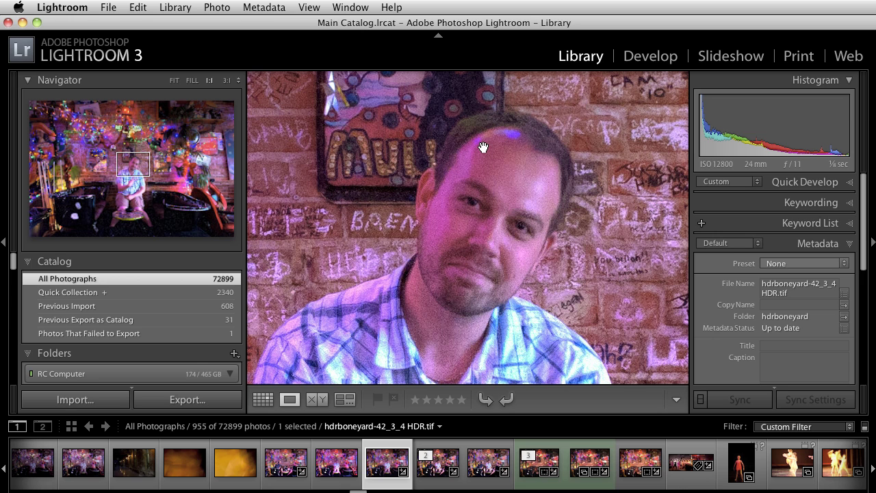
{"action": "scroll", "coordinate": [486, 222], "scroll_direction": "down", "scroll_amount": 8}
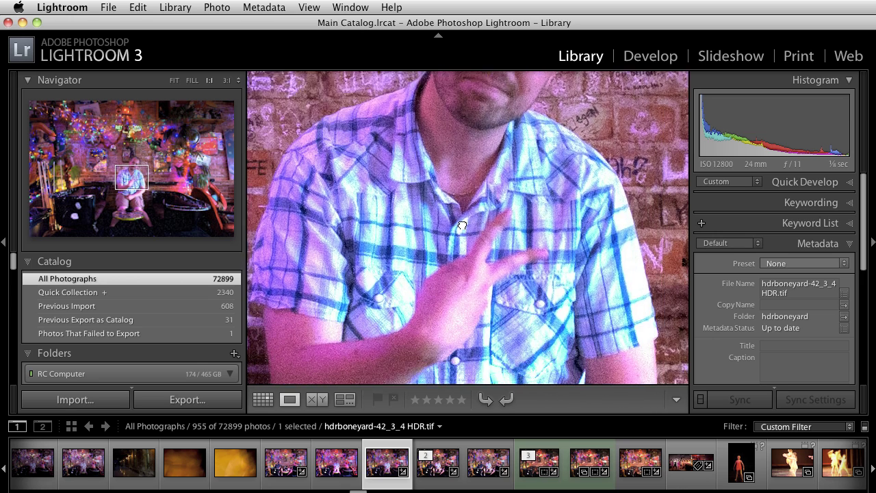
{"action": "scroll", "coordinate": [484, 274], "scroll_direction": "down", "scroll_amount": 5}
{"action": "scroll", "coordinate": [578, 191], "scroll_direction": "right", "scroll_amount": 5}
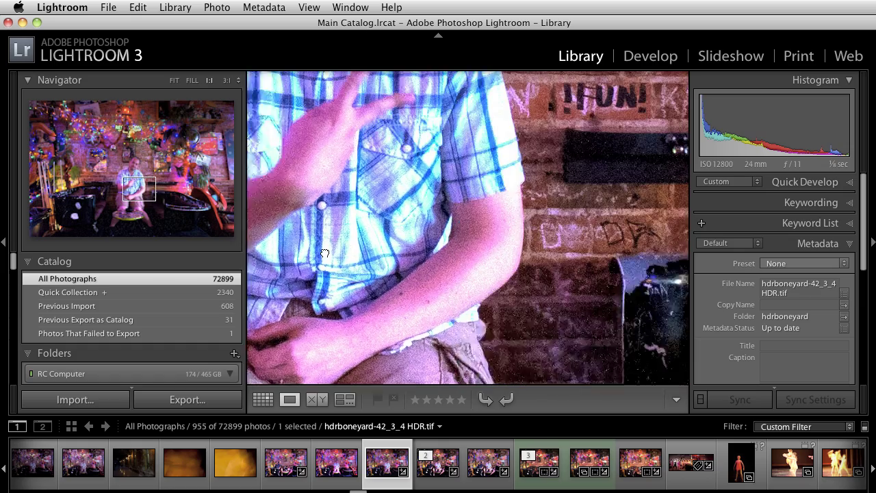
{"action": "scroll", "coordinate": [620, 200], "scroll_direction": "up", "scroll_amount": 10}
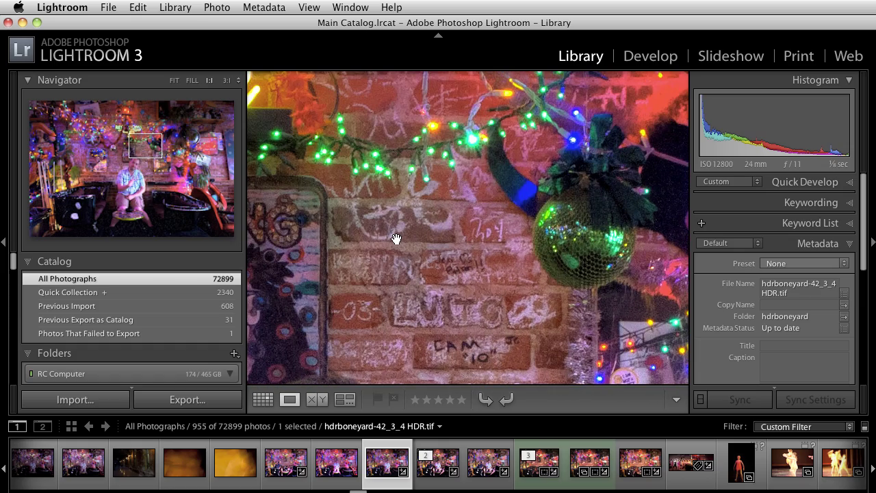
{"action": "left_click", "coordinate": [387, 249]}
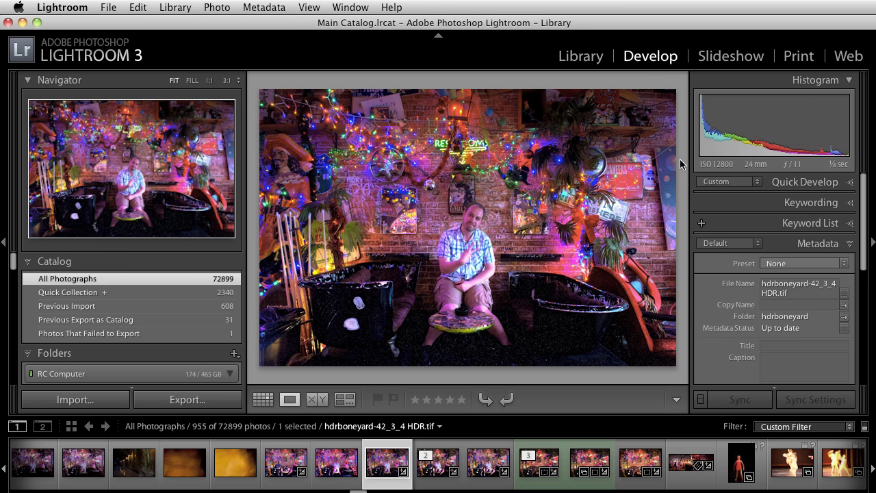
In Develop, set white balance to Temp +7 and Tint -75, comparing before and after at 1:1
{"action": "key", "text": "d"}
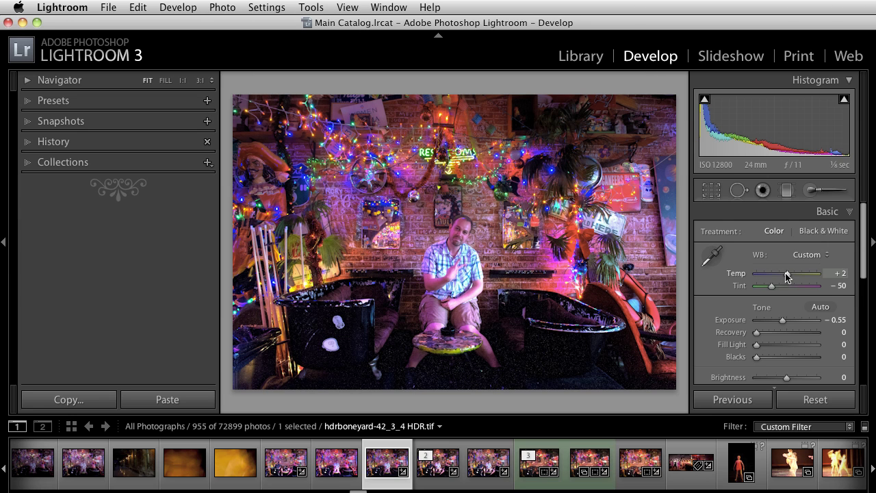
{"action": "left_click_drag", "start_coordinate": [787, 276], "coordinate": [765, 288]}
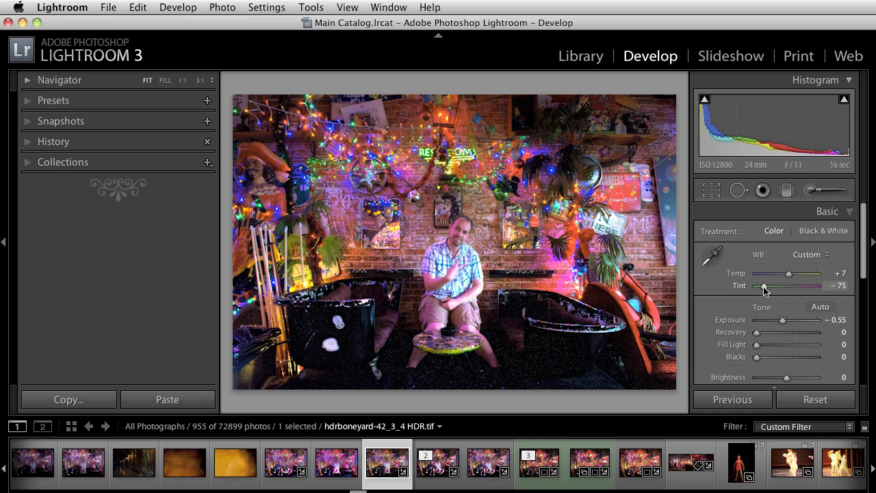
{"action": "left_click", "coordinate": [469, 239]}
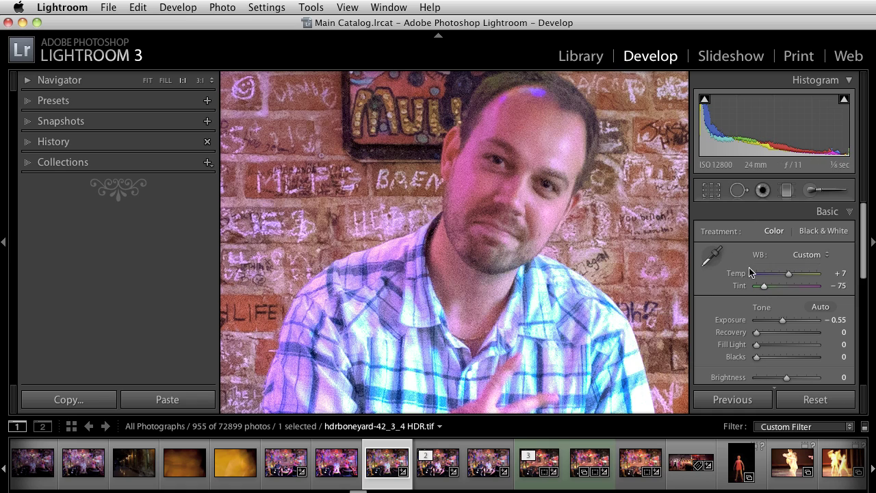
{"action": "key", "text": "super+z"}
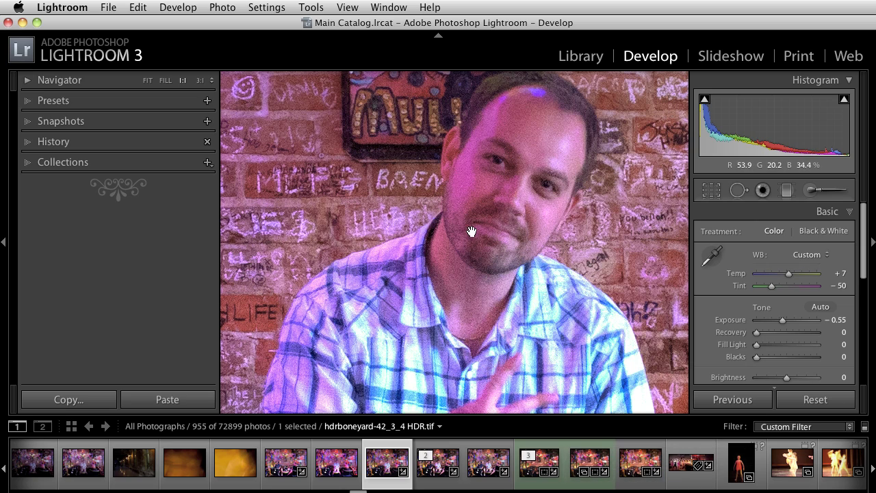
{"action": "key", "text": "super+z"}
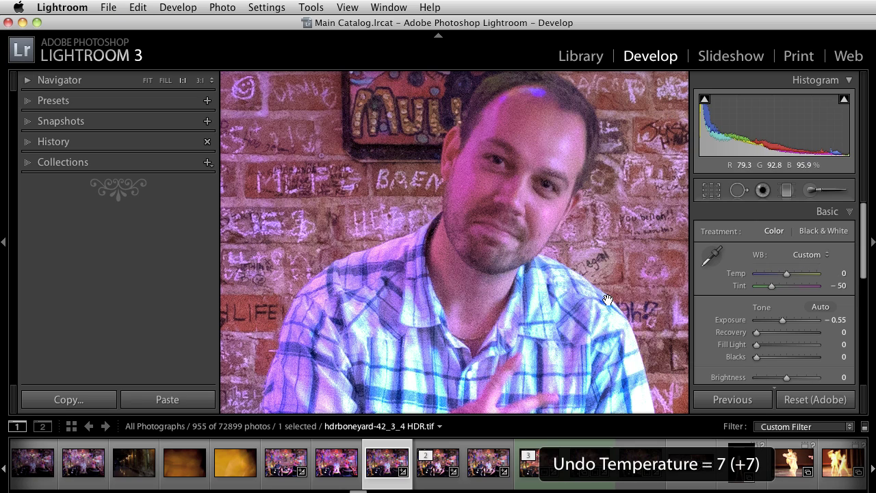
{"action": "key", "text": "super+shift+z"}
{"action": "key", "text": "super+shift+z"}
{"action": "left_click", "coordinate": [583, 281]}
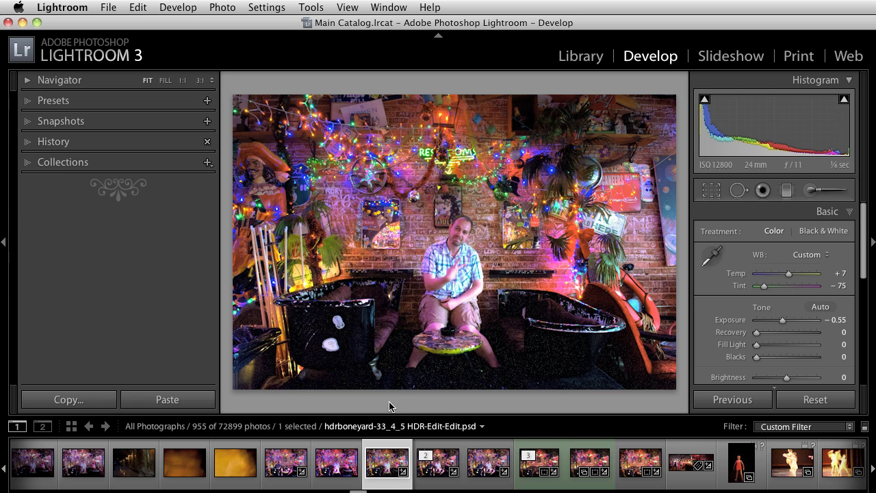
Make virtual copy Copy 1 of the bar portrait and set its Exposure to -0.25
{"action": "right_click", "coordinate": [288, 117]}
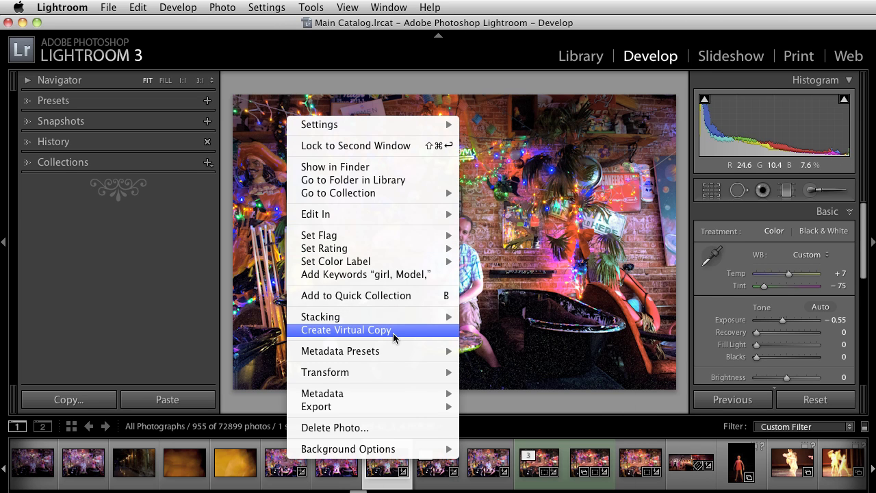
{"action": "left_click", "coordinate": [395, 335]}
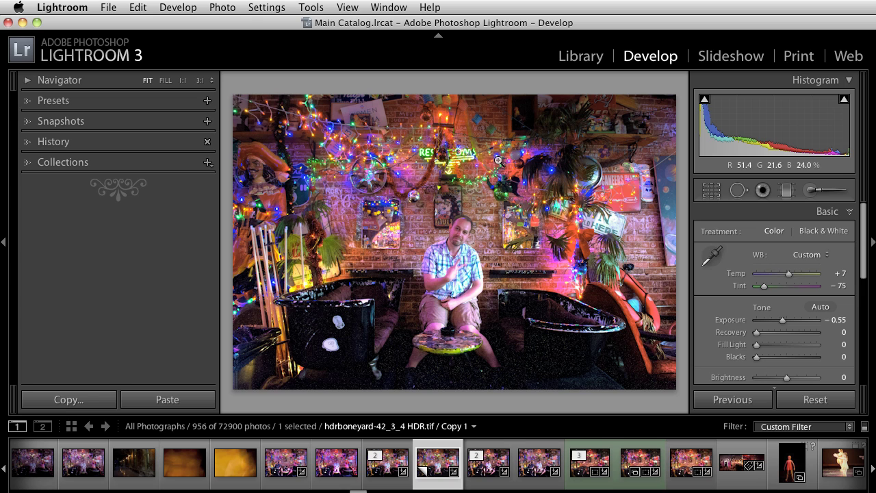
{"action": "left_click", "coordinate": [388, 472]}
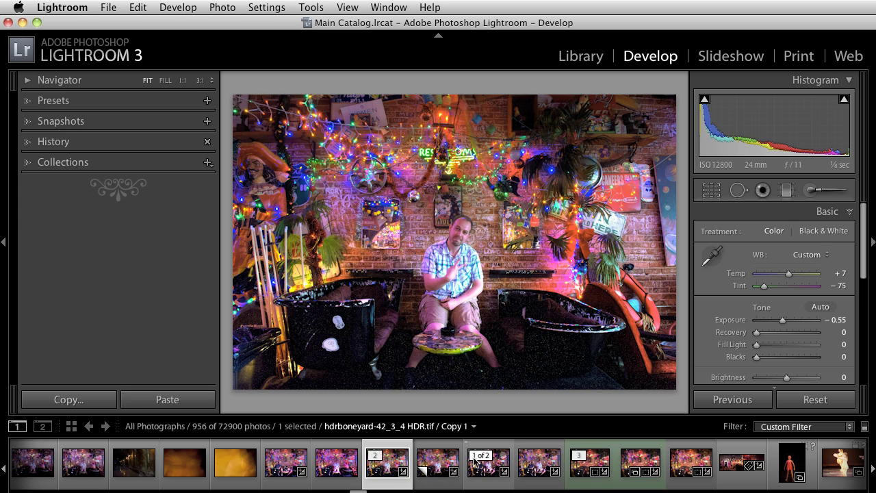
{"action": "left_click", "coordinate": [437, 475]}
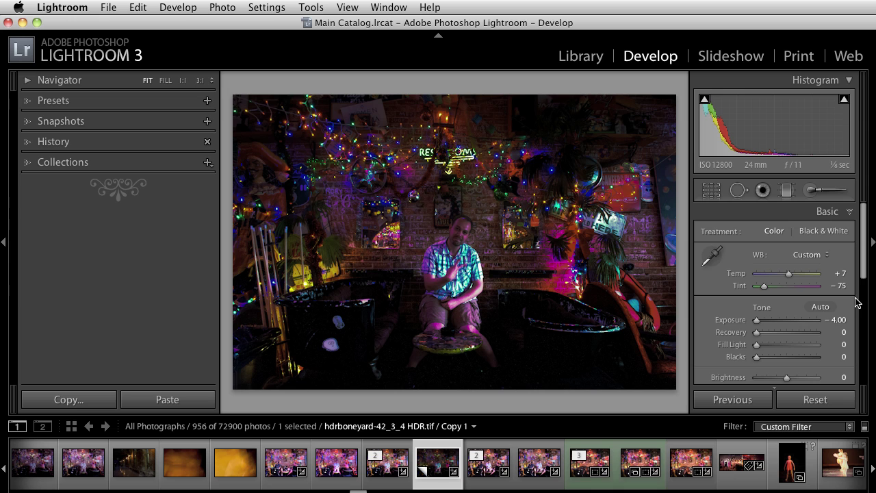
{"action": "left_click", "coordinate": [385, 472]}
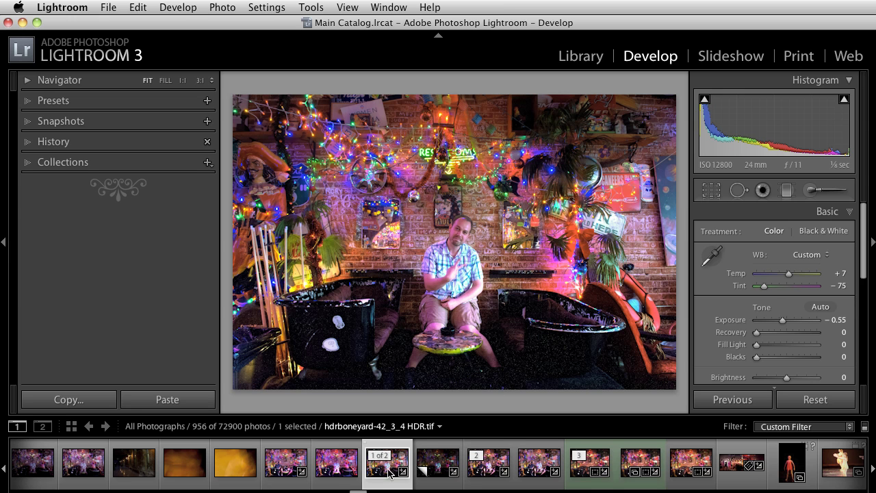
{"action": "left_click", "coordinate": [438, 475]}
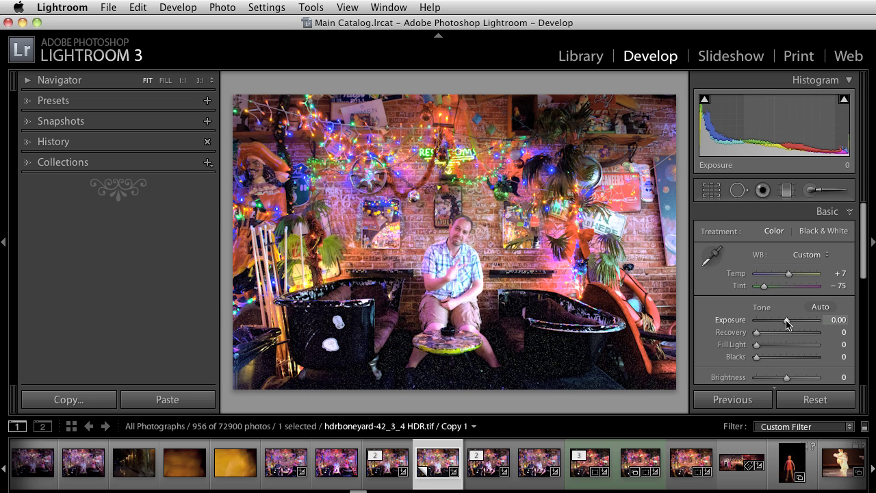
{"action": "left_click_drag", "start_coordinate": [787, 324], "coordinate": [784, 322]}
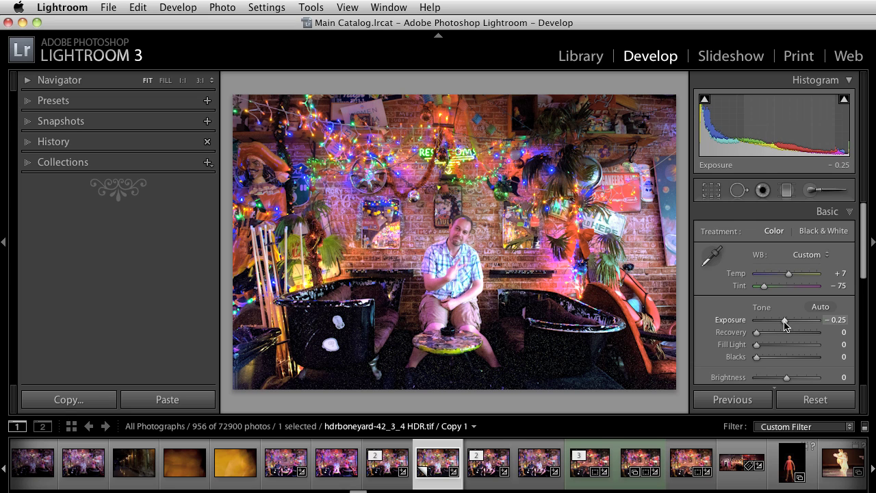
Collapse the Basic panel and histogram, expand Detail, and centre its preview on the face
{"action": "left_click", "coordinate": [840, 213]}
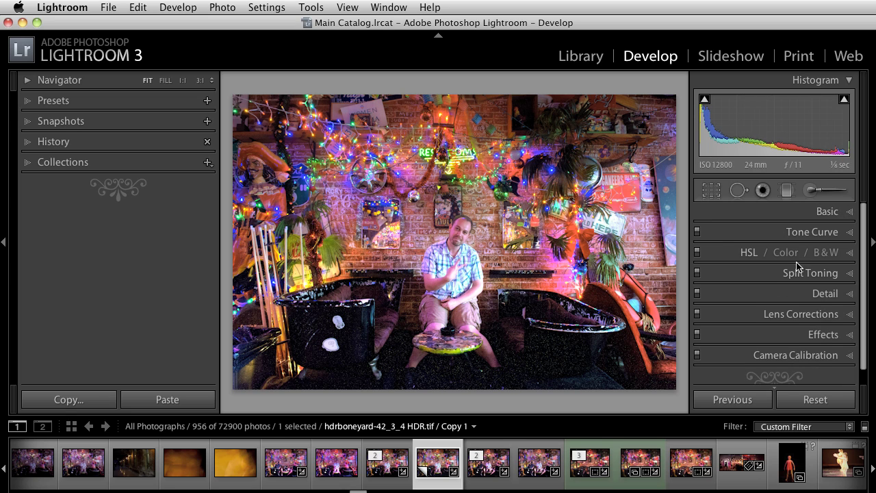
{"action": "left_click", "coordinate": [816, 290]}
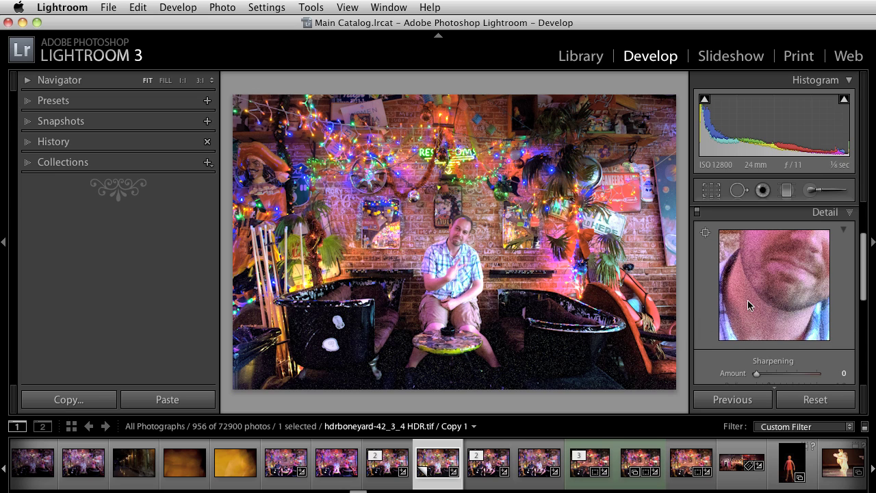
{"action": "scroll", "coordinate": [784, 355], "scroll_direction": "down", "scroll_amount": 5}
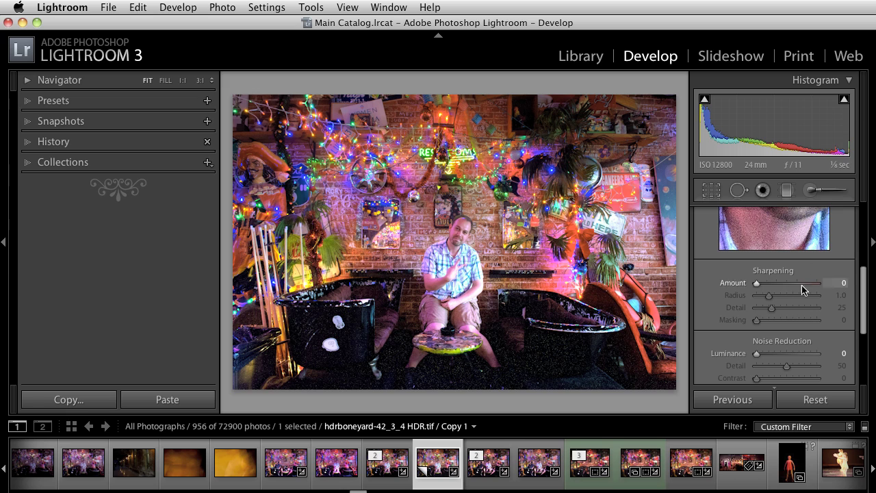
{"action": "scroll", "coordinate": [805, 274], "scroll_direction": "up", "scroll_amount": 2}
{"action": "left_click", "coordinate": [848, 79]}
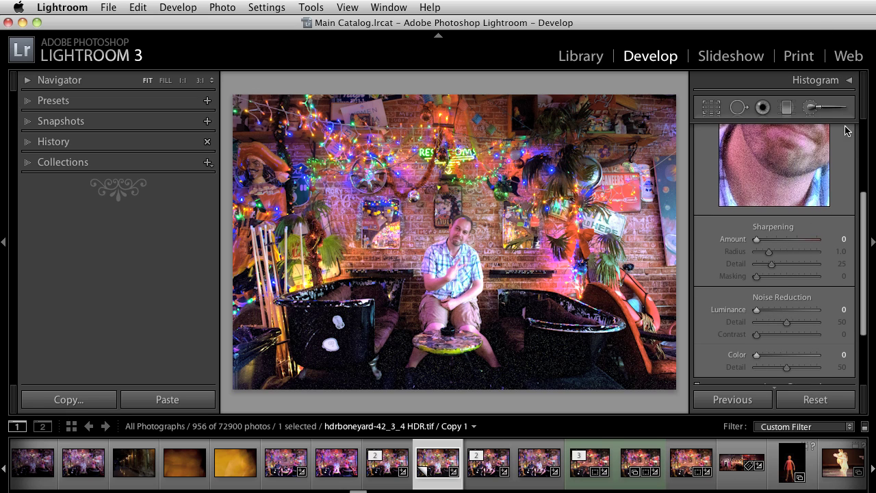
{"action": "scroll", "coordinate": [821, 217], "scroll_direction": "up", "scroll_amount": 3}
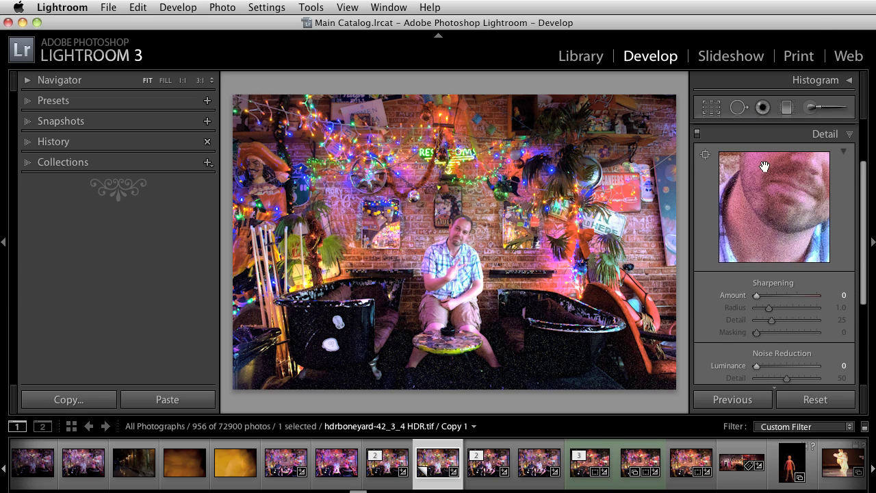
{"action": "mouse_move", "coordinate": [774, 196]}
{"action": "left_mouse_down"}
{"action": "mouse_move", "coordinate": [806, 185]}
{"action": "mouse_move", "coordinate": [774, 199]}
{"action": "left_mouse_up"}
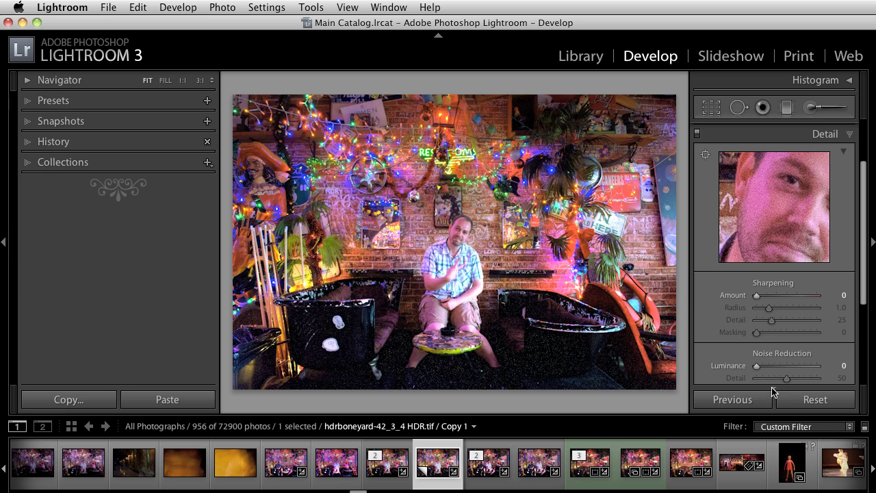
Set Luminance noise reduction to 48, checking the face at 1:1, and also select the original
{"action": "left_click_drag", "start_coordinate": [756, 368], "coordinate": [773, 367]}
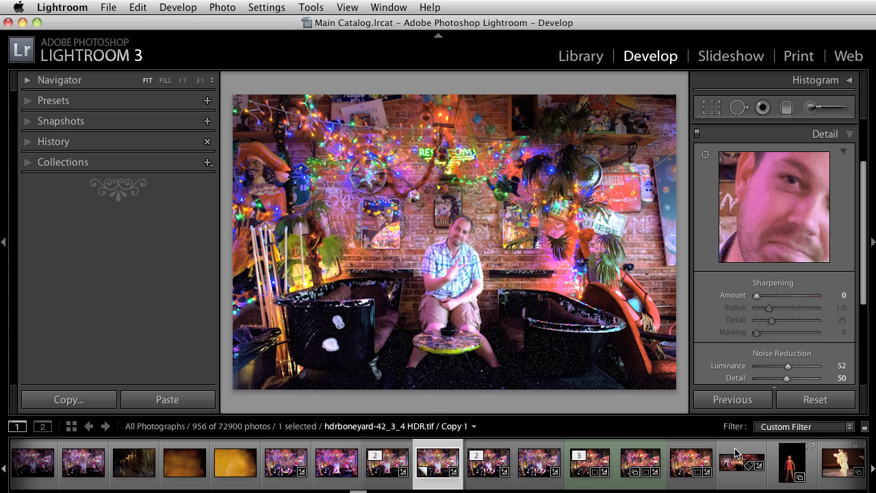
{"action": "left_click", "coordinate": [503, 234]}
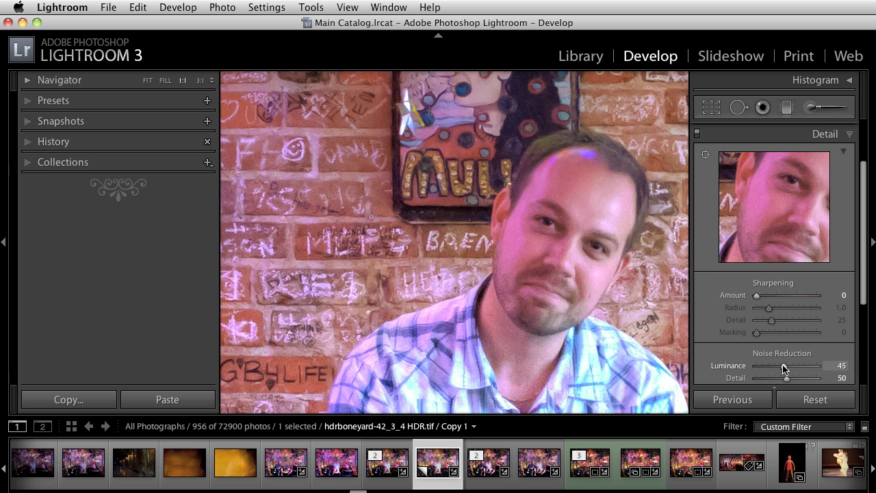
{"action": "left_click_drag", "start_coordinate": [784, 367], "coordinate": [786, 368]}
{"action": "left_click", "coordinate": [516, 211]}
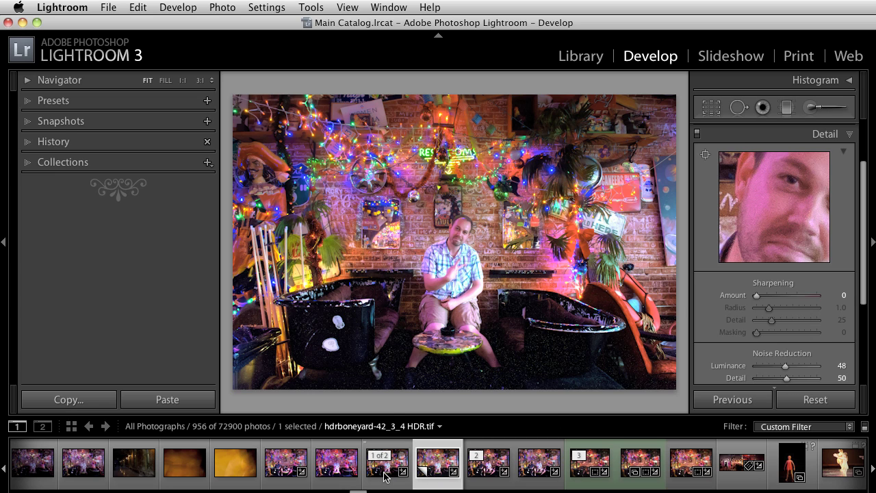
{"action": "left_click", "coordinate": [385, 475], "text": "super"}
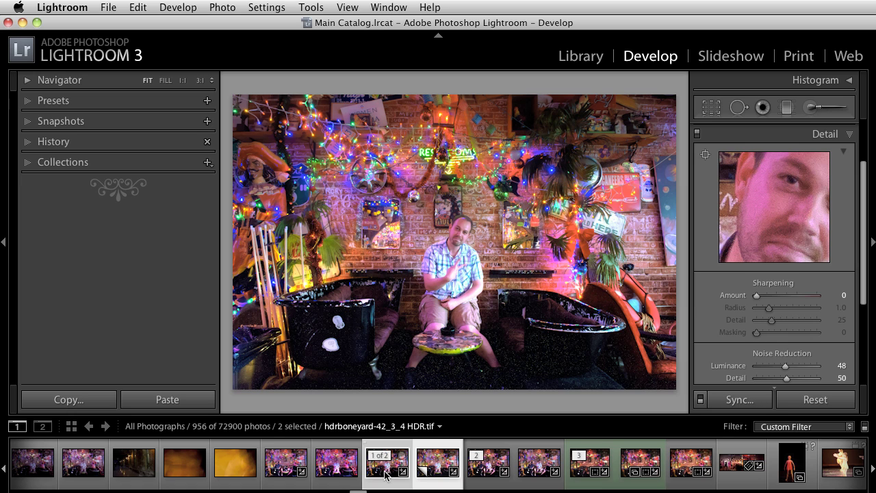
Open the original and Copy 1 in Photoshop as layers of one document, bypassing the Camera Raw warning
{"action": "right_click", "coordinate": [268, 108]}
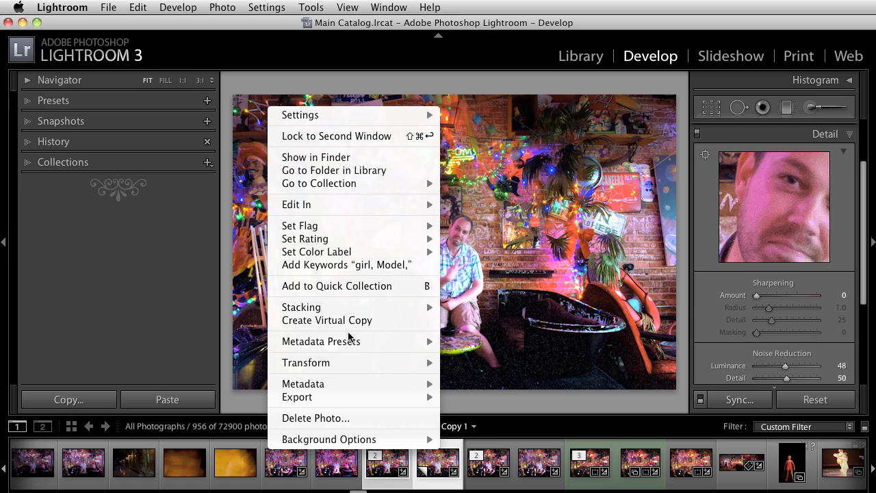
{"action": "mouse_move", "coordinate": [339, 204]}
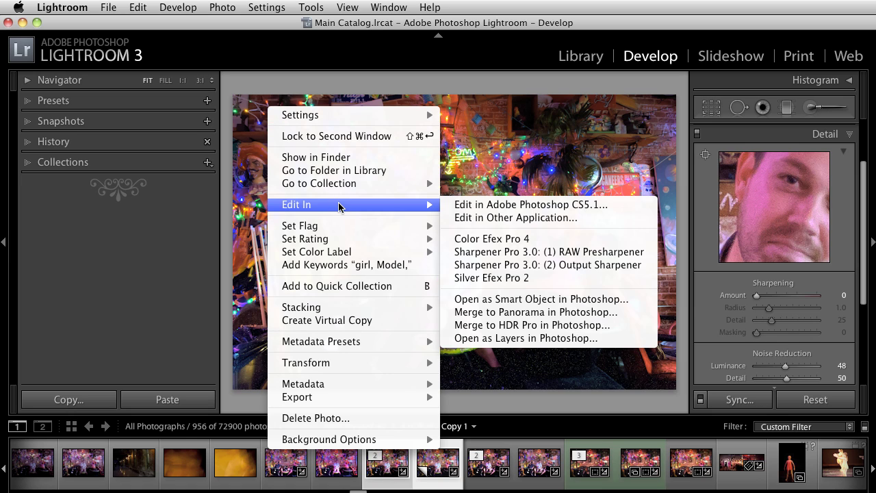
{"action": "left_click", "coordinate": [561, 338]}
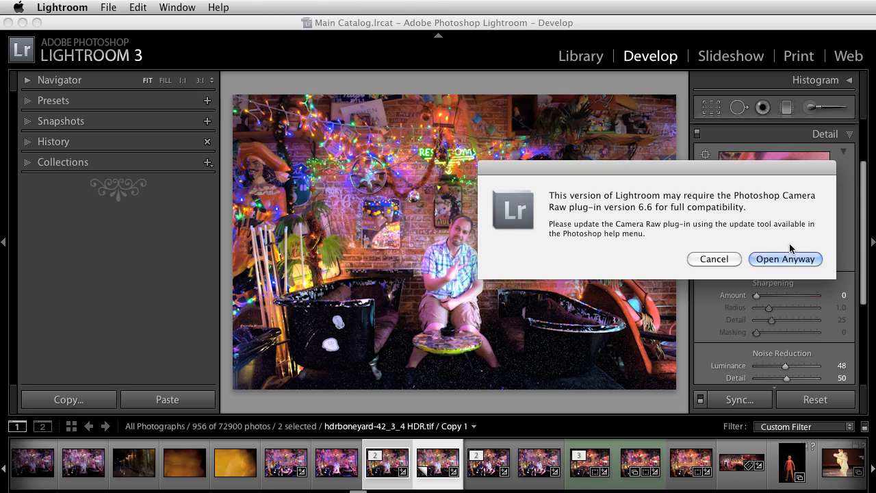
{"action": "left_click", "coordinate": [792, 259]}
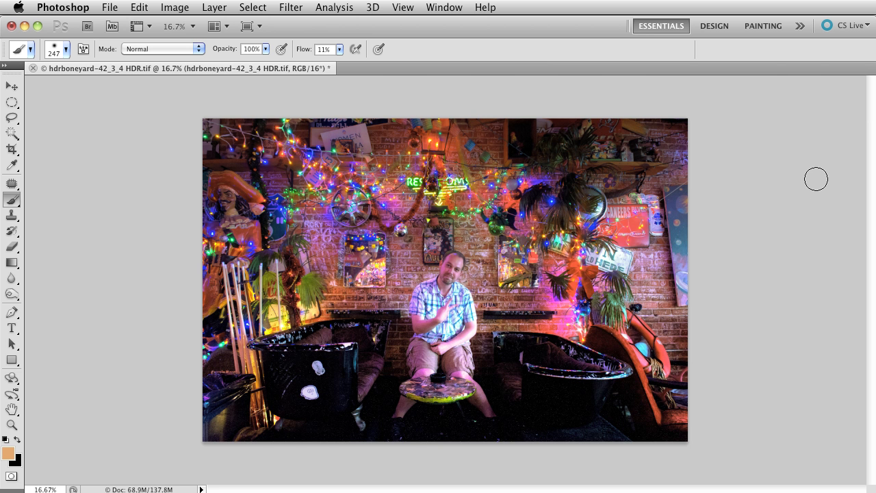
Float the Layers panel on its own and zoom out to frame the man's face
{"action": "key", "text": "F7"}
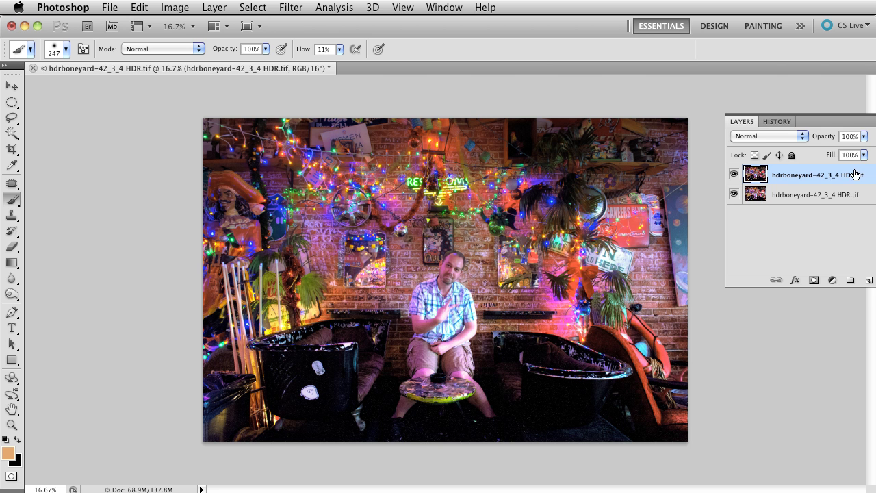
{"action": "left_click_drag", "start_coordinate": [742, 121], "coordinate": [628, 102]}
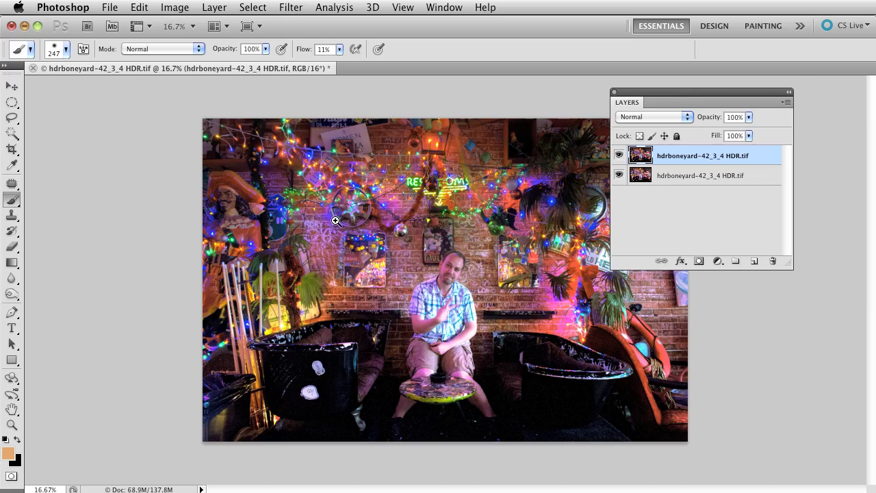
{"action": "left_click_drag", "start_coordinate": [402, 214], "coordinate": [376, 286]}
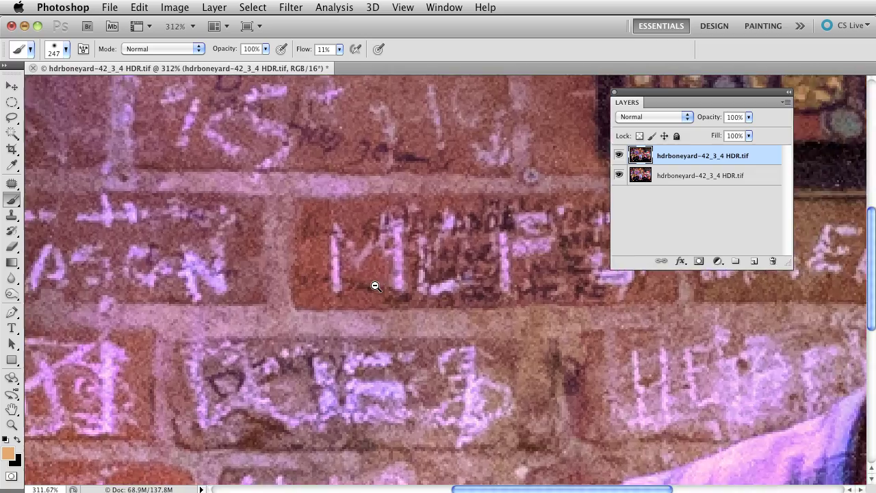
{"action": "left_click", "coordinate": [376, 287], "text": "alt"}
{"action": "scroll", "coordinate": [376, 286], "scroll_direction": "right", "scroll_amount": 5}
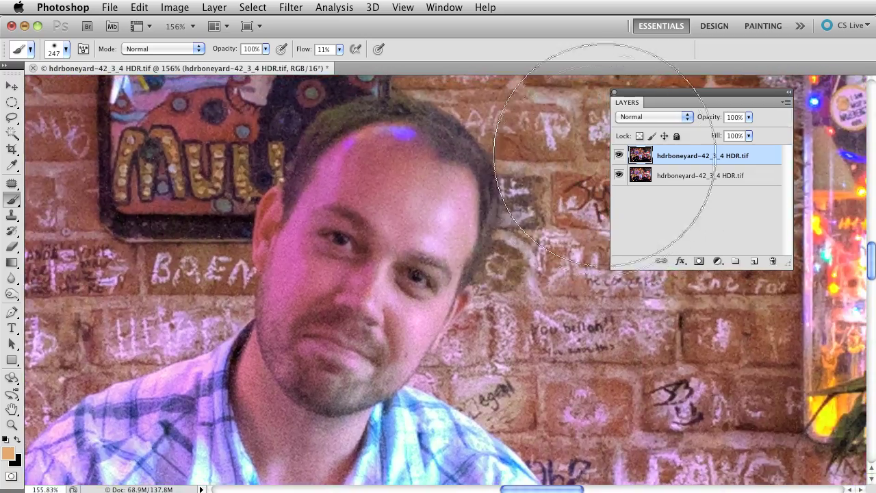
Toggle the top layer to compare noise against the original, then rename it 'No Noise'
{"action": "left_click", "coordinate": [619, 157]}
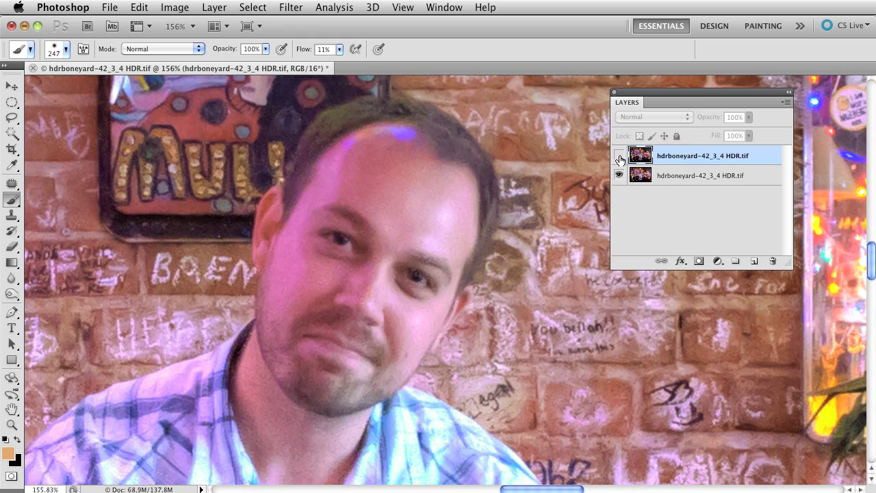
{"action": "left_click", "coordinate": [619, 156]}
{"action": "left_click", "coordinate": [619, 157]}
{"action": "left_click", "coordinate": [619, 157]}
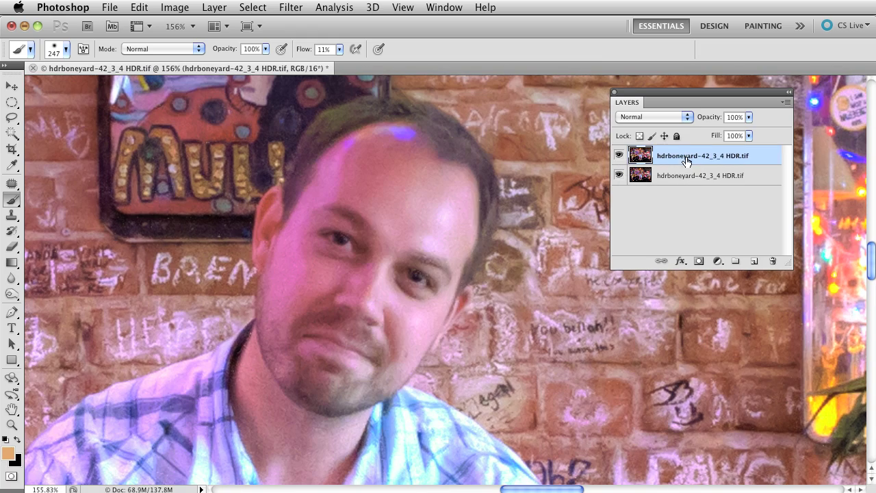
{"action": "double_click", "coordinate": [681, 156]}
{"action": "type", "text": "No Noise"}
{"action": "key", "text": "Return"}
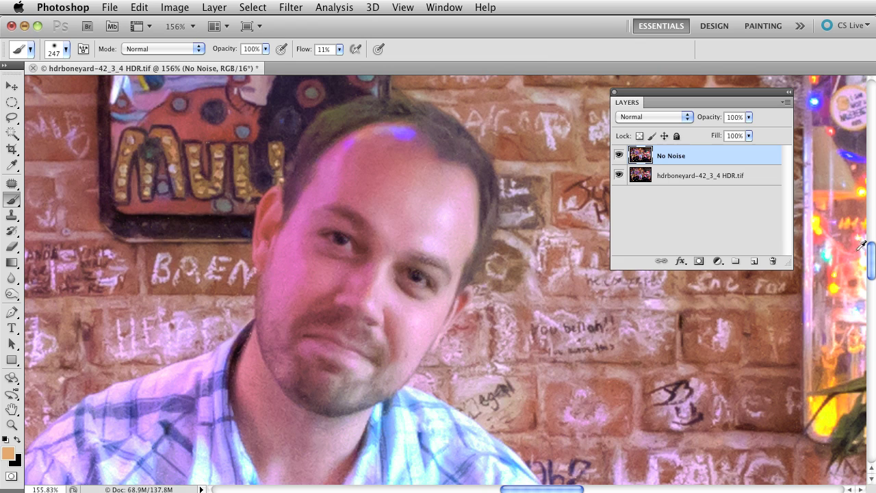
Give No Noise a black mask and paint it white over the face at 24% flow
{"action": "left_click", "coordinate": [699, 261], "text": "alt"}
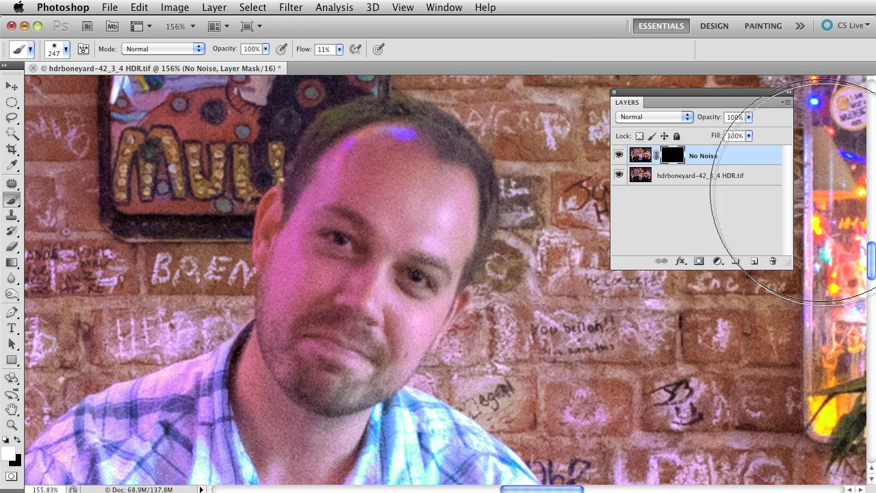
{"action": "mouse_move", "coordinate": [395, 293]}
{"action": "left_mouse_down"}
{"action": "mouse_move", "coordinate": [308, 322]}
{"action": "mouse_move", "coordinate": [554, 259]}
{"action": "mouse_move", "coordinate": [230, 290]}
{"action": "mouse_move", "coordinate": [298, 271]}
{"action": "mouse_move", "coordinate": [253, 286]}
{"action": "left_mouse_up"}
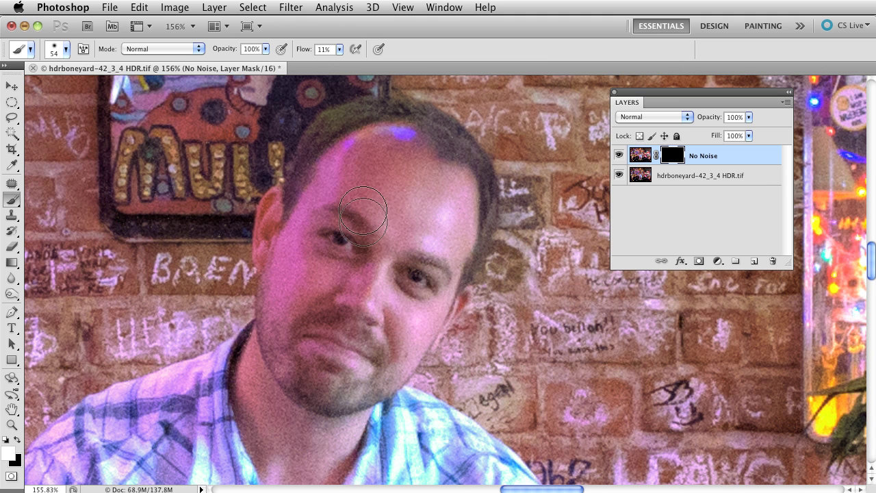
{"action": "mouse_move", "coordinate": [363, 214]}
{"action": "left_mouse_down"}
{"action": "mouse_move", "coordinate": [341, 232]}
{"action": "mouse_move", "coordinate": [325, 291]}
{"action": "mouse_move", "coordinate": [278, 241]}
{"action": "mouse_move", "coordinate": [270, 312]}
{"action": "mouse_move", "coordinate": [293, 296]}
{"action": "mouse_move", "coordinate": [290, 259]}
{"action": "mouse_move", "coordinate": [283, 281]}
{"action": "mouse_move", "coordinate": [298, 361]}
{"action": "mouse_move", "coordinate": [272, 325]}
{"action": "mouse_move", "coordinate": [287, 294]}
{"action": "mouse_move", "coordinate": [323, 276]}
{"action": "mouse_move", "coordinate": [305, 280]}
{"action": "mouse_move", "coordinate": [296, 254]}
{"action": "left_mouse_up"}
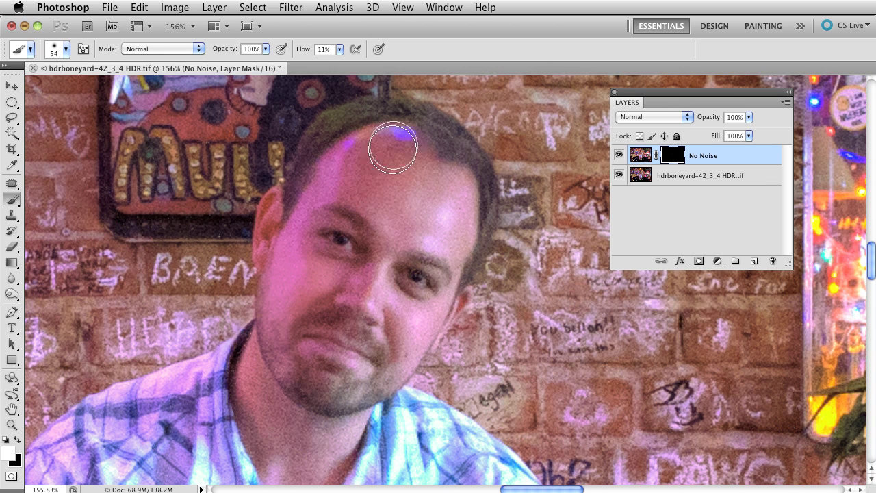
{"action": "left_click", "coordinate": [339, 49]}
{"action": "left_click_drag", "start_coordinate": [336, 60], "coordinate": [346, 60]}
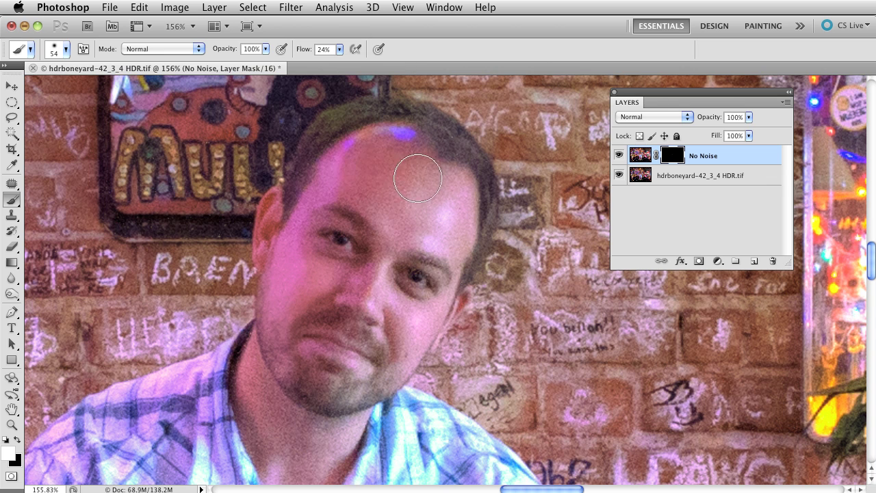
{"action": "mouse_move", "coordinate": [417, 179]}
{"action": "left_mouse_down"}
{"action": "mouse_move", "coordinate": [358, 186]}
{"action": "mouse_move", "coordinate": [394, 218]}
{"action": "left_mouse_up"}
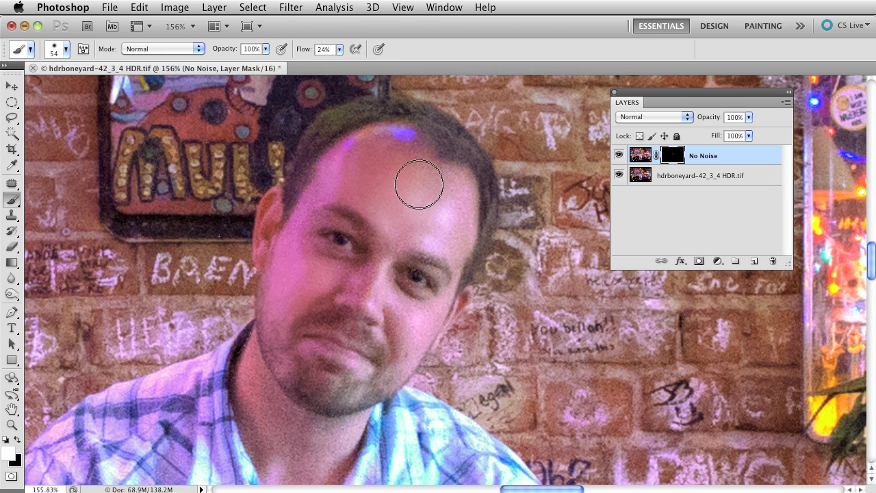
{"action": "mouse_move", "coordinate": [421, 186]}
{"action": "left_mouse_down"}
{"action": "mouse_move", "coordinate": [396, 189]}
{"action": "mouse_move", "coordinate": [421, 211]}
{"action": "mouse_move", "coordinate": [434, 200]}
{"action": "mouse_move", "coordinate": [382, 243]}
{"action": "mouse_move", "coordinate": [365, 298]}
{"action": "mouse_move", "coordinate": [356, 295]}
{"action": "mouse_move", "coordinate": [369, 275]}
{"action": "mouse_move", "coordinate": [332, 298]}
{"action": "mouse_move", "coordinate": [382, 256]}
{"action": "mouse_move", "coordinate": [367, 300]}
{"action": "mouse_move", "coordinate": [384, 310]}
{"action": "mouse_move", "coordinate": [406, 348]}
{"action": "mouse_move", "coordinate": [388, 300]}
{"action": "mouse_move", "coordinate": [426, 327]}
{"action": "mouse_move", "coordinate": [403, 320]}
{"action": "mouse_move", "coordinate": [415, 339]}
{"action": "mouse_move", "coordinate": [399, 380]}
{"action": "mouse_move", "coordinate": [404, 370]}
{"action": "mouse_move", "coordinate": [376, 380]}
{"action": "mouse_move", "coordinate": [302, 379]}
{"action": "mouse_move", "coordinate": [280, 317]}
{"action": "mouse_move", "coordinate": [274, 336]}
{"action": "mouse_move", "coordinate": [289, 277]}
{"action": "mouse_move", "coordinate": [304, 299]}
{"action": "mouse_move", "coordinate": [370, 250]}
{"action": "mouse_move", "coordinate": [351, 272]}
{"action": "mouse_move", "coordinate": [338, 207]}
{"action": "mouse_move", "coordinate": [321, 217]}
{"action": "mouse_move", "coordinate": [360, 224]}
{"action": "mouse_move", "coordinate": [300, 222]}
{"action": "mouse_move", "coordinate": [319, 237]}
{"action": "mouse_move", "coordinate": [308, 248]}
{"action": "mouse_move", "coordinate": [378, 262]}
{"action": "mouse_move", "coordinate": [394, 181]}
{"action": "mouse_move", "coordinate": [354, 167]}
{"action": "mouse_move", "coordinate": [423, 158]}
{"action": "mouse_move", "coordinate": [481, 182]}
{"action": "mouse_move", "coordinate": [402, 170]}
{"action": "mouse_move", "coordinate": [464, 196]}
{"action": "mouse_move", "coordinate": [459, 261]}
{"action": "mouse_move", "coordinate": [394, 237]}
{"action": "mouse_move", "coordinate": [446, 277]}
{"action": "mouse_move", "coordinate": [428, 265]}
{"action": "mouse_move", "coordinate": [405, 292]}
{"action": "mouse_move", "coordinate": [433, 294]}
{"action": "mouse_move", "coordinate": [413, 287]}
{"action": "mouse_move", "coordinate": [393, 263]}
{"action": "mouse_move", "coordinate": [363, 145]}
{"action": "mouse_move", "coordinate": [409, 130]}
{"action": "mouse_move", "coordinate": [311, 174]}
{"action": "mouse_move", "coordinate": [419, 143]}
{"action": "mouse_move", "coordinate": [425, 169]}
{"action": "mouse_move", "coordinate": [437, 166]}
{"action": "mouse_move", "coordinate": [396, 195]}
{"action": "left_mouse_up"}
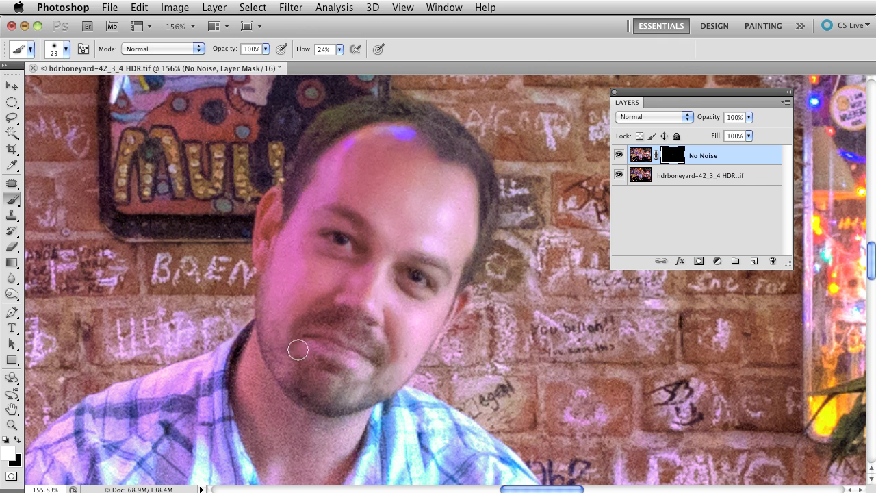
{"action": "mouse_move", "coordinate": [299, 350]}
{"action": "left_mouse_down"}
{"action": "mouse_move", "coordinate": [335, 319]}
{"action": "mouse_move", "coordinate": [394, 366]}
{"action": "mouse_move", "coordinate": [354, 303]}
{"action": "mouse_move", "coordinate": [371, 269]}
{"action": "left_mouse_up"}
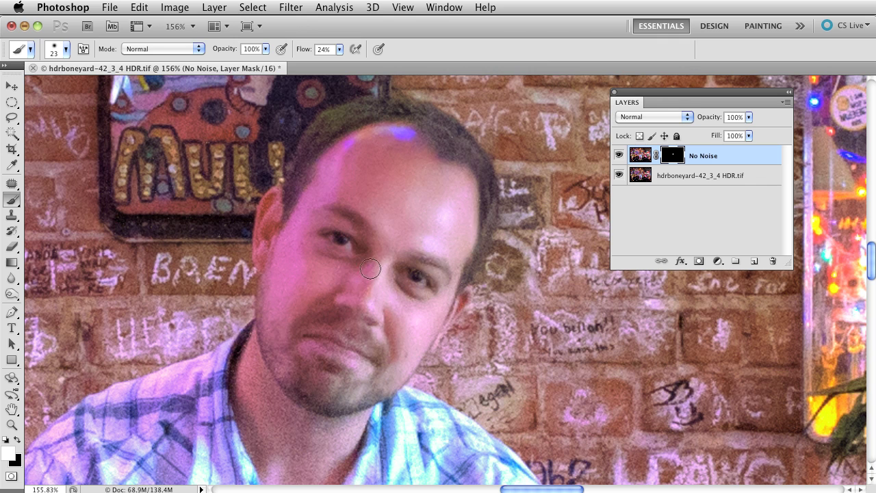
{"action": "mouse_move", "coordinate": [317, 404]}
{"action": "left_mouse_down"}
{"action": "mouse_move", "coordinate": [285, 361]}
{"action": "mouse_move", "coordinate": [339, 399]}
{"action": "mouse_move", "coordinate": [326, 403]}
{"action": "mouse_move", "coordinate": [394, 381]}
{"action": "mouse_move", "coordinate": [331, 363]}
{"action": "mouse_move", "coordinate": [275, 292]}
{"action": "mouse_move", "coordinate": [291, 352]}
{"action": "mouse_move", "coordinate": [276, 329]}
{"action": "mouse_move", "coordinate": [332, 389]}
{"action": "mouse_move", "coordinate": [328, 426]}
{"action": "mouse_move", "coordinate": [253, 379]}
{"action": "mouse_move", "coordinate": [257, 367]}
{"action": "mouse_move", "coordinate": [248, 375]}
{"action": "mouse_move", "coordinate": [262, 481]}
{"action": "mouse_move", "coordinate": [282, 430]}
{"action": "mouse_move", "coordinate": [313, 406]}
{"action": "mouse_move", "coordinate": [311, 477]}
{"action": "mouse_move", "coordinate": [347, 428]}
{"action": "left_mouse_up"}
Zoom out, enlarge the brush to 71, and paint the mask over the arm and hand
{"action": "key", "text": "space"}
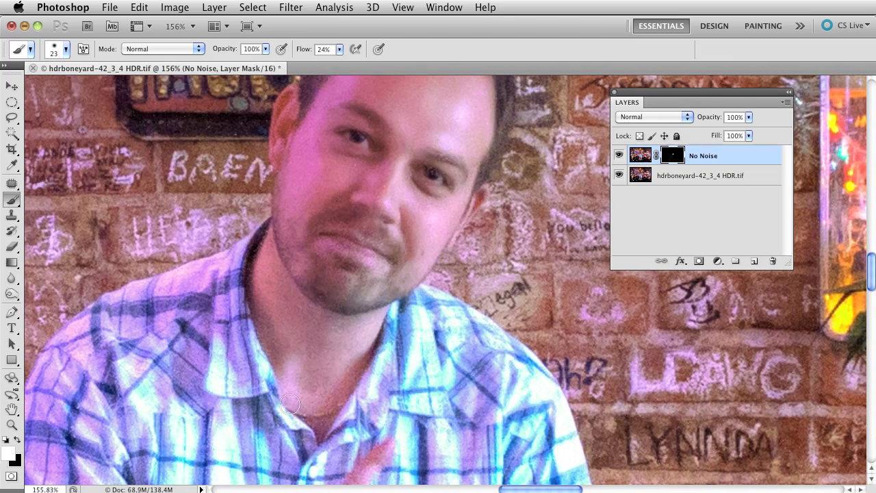
{"action": "key", "text": "ctrl+0"}
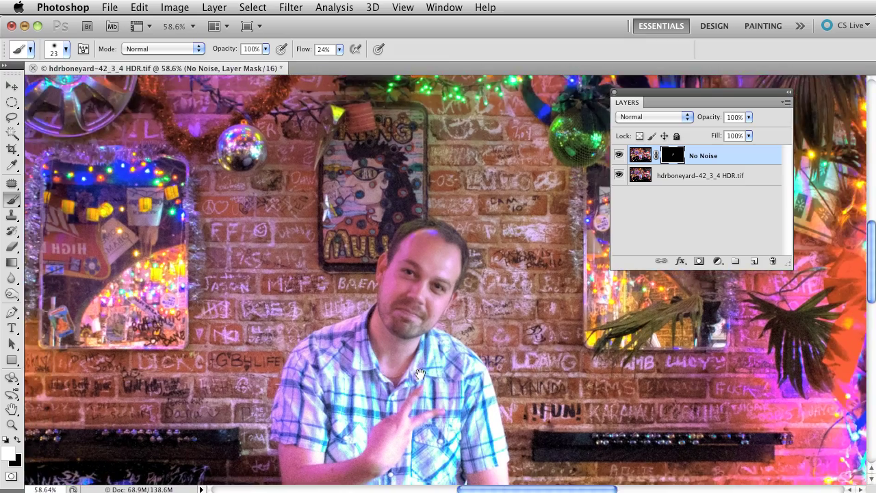
{"action": "scroll", "coordinate": [419, 375], "scroll_direction": "down", "scroll_amount": 3}
{"action": "key", "text": "bracketright"}
{"action": "key", "text": "bracketright"}
{"action": "key", "text": "bracketright"}
{"action": "key", "text": "bracketright"}
{"action": "key", "text": "bracketright"}
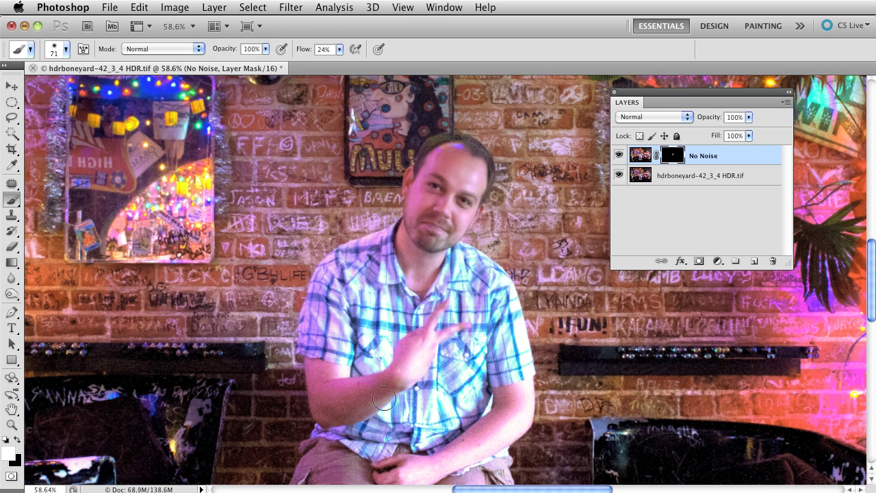
{"action": "mouse_move", "coordinate": [373, 399]}
{"action": "left_mouse_down"}
{"action": "mouse_move", "coordinate": [348, 389]}
{"action": "mouse_move", "coordinate": [397, 390]}
{"action": "mouse_move", "coordinate": [392, 482]}
{"action": "mouse_move", "coordinate": [511, 391]}
{"action": "mouse_move", "coordinate": [506, 413]}
{"action": "mouse_move", "coordinate": [397, 469]}
{"action": "mouse_move", "coordinate": [454, 452]}
{"action": "left_mouse_up"}
Fit the photo on screen and set the No Noise layer opacity to 90%
{"action": "key", "text": "super+0"}
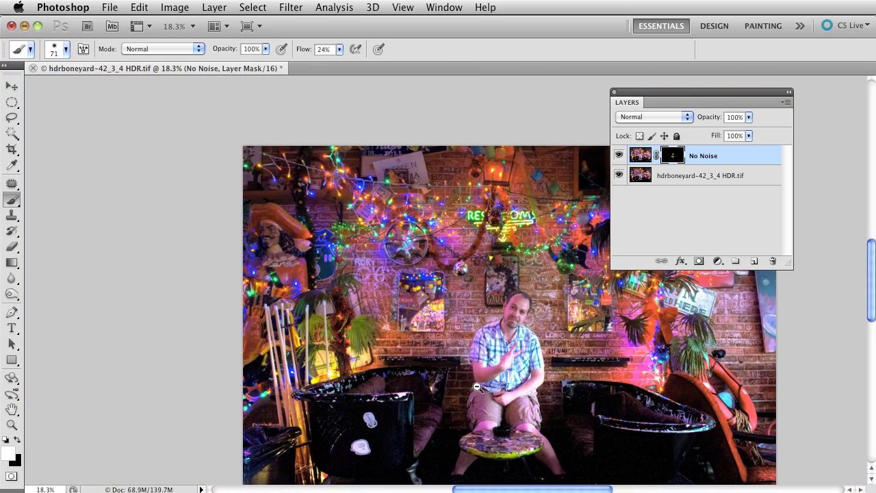
{"action": "scroll", "coordinate": [554, 305], "scroll_direction": "up", "scroll_amount": 3}
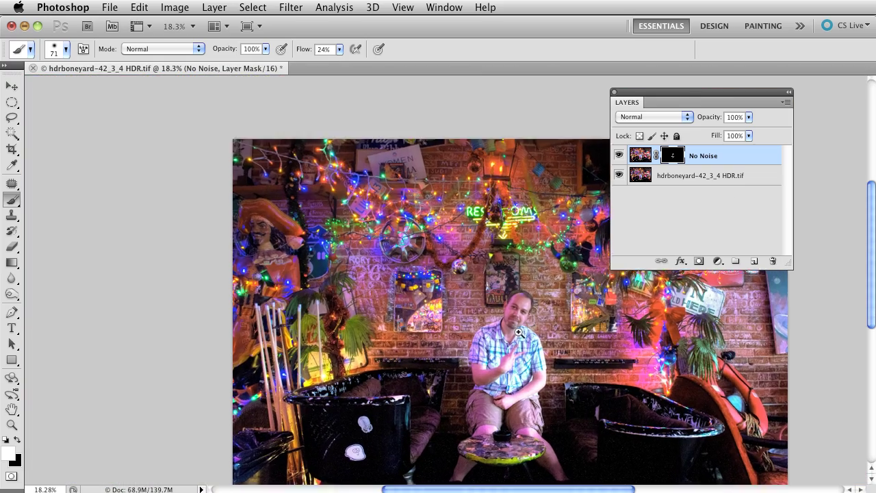
{"action": "left_click", "coordinate": [749, 117]}
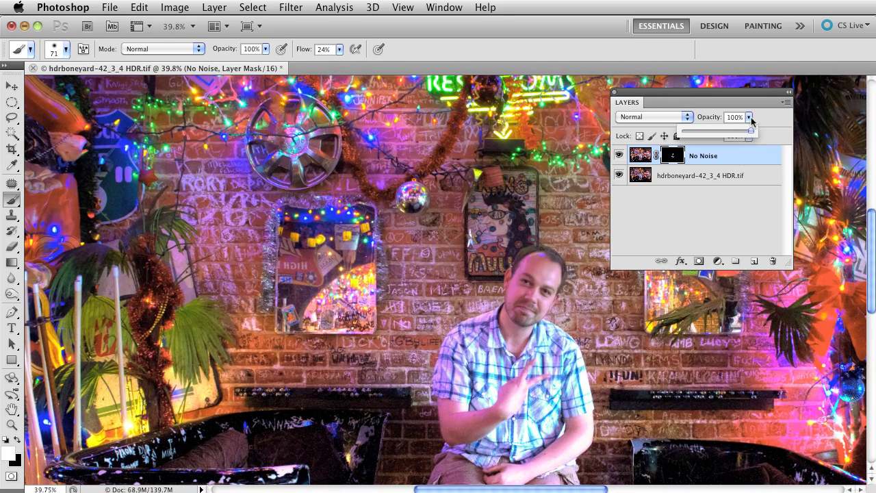
{"action": "left_click_drag", "start_coordinate": [749, 133], "coordinate": [735, 133]}
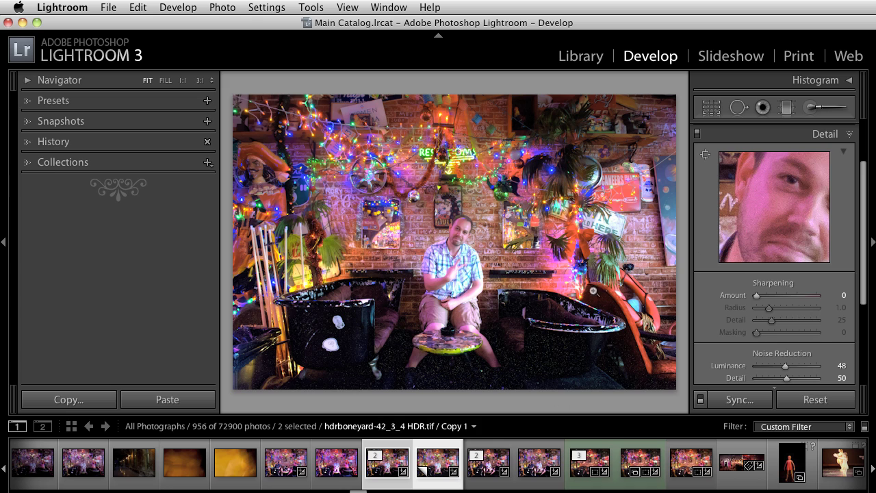
Hide Lightroom's left panels and filmstrip, then minimize it to reveal the Kelby TV page
{"action": "left_click", "coordinate": [3, 241]}
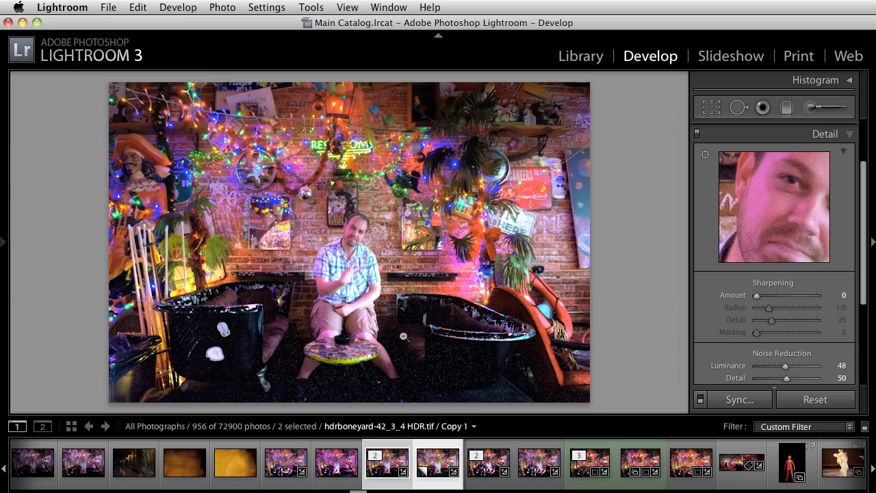
{"action": "left_click", "coordinate": [356, 491]}
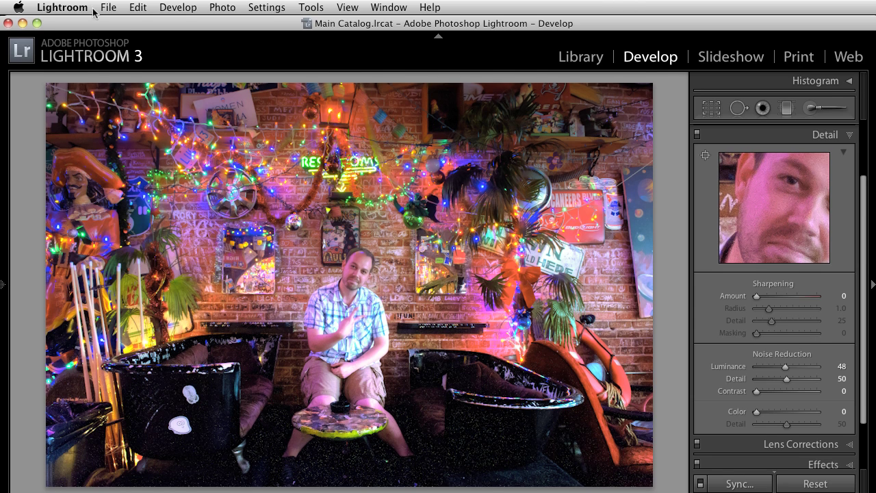
{"action": "left_click", "coordinate": [22, 23]}
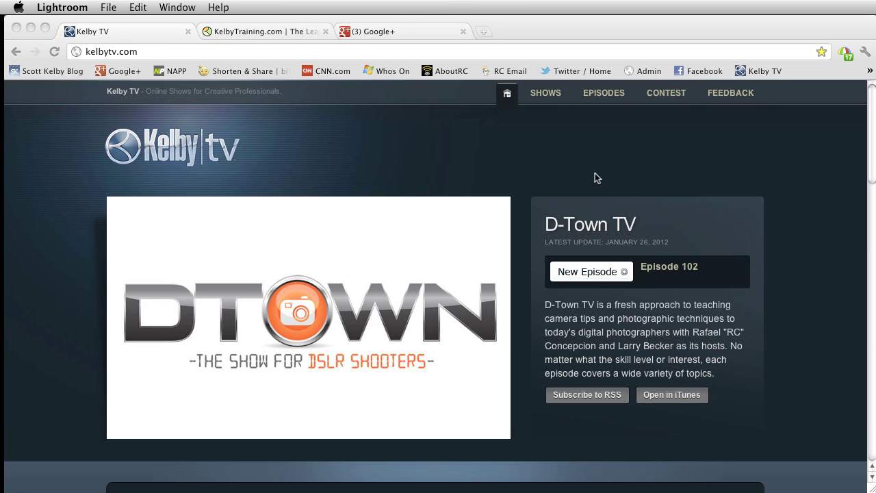
In Chrome, page through the Kelby TV show carousel and feature the Ask Dave show
{"action": "left_click", "coordinate": [857, 264]}
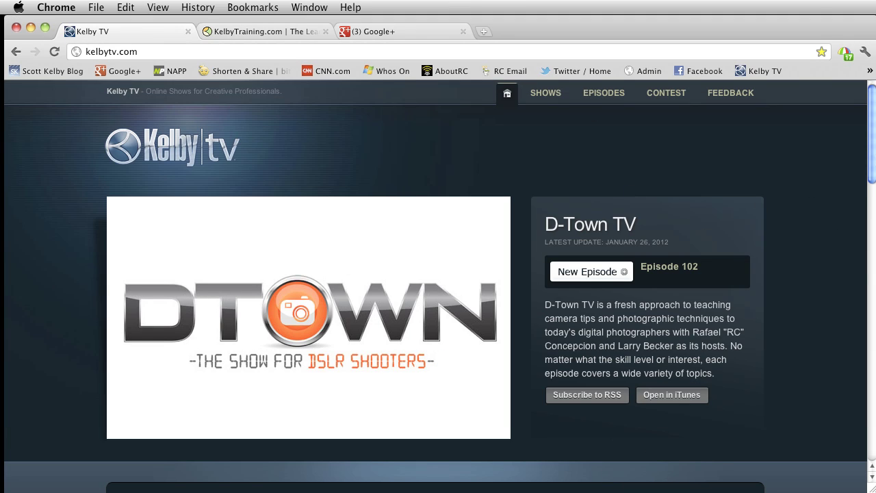
{"action": "scroll", "coordinate": [856, 233], "scroll_direction": "down", "scroll_amount": 5}
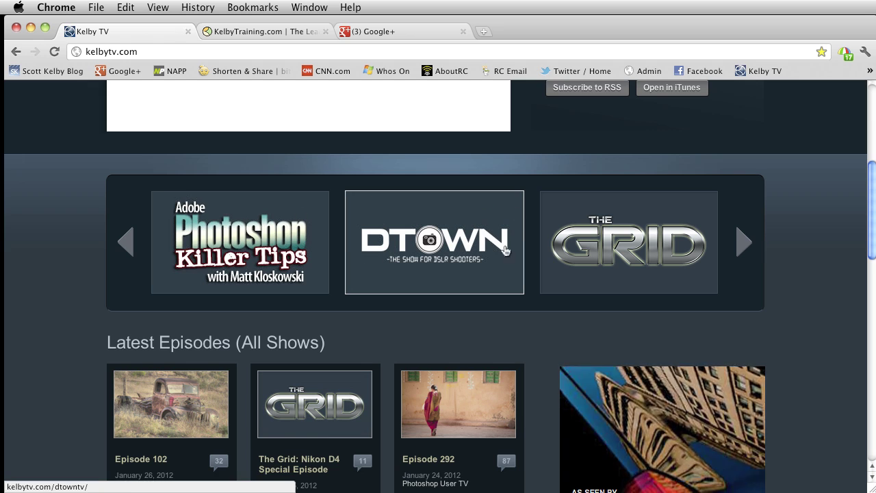
{"action": "left_click", "coordinate": [745, 247]}
{"action": "left_click", "coordinate": [745, 248]}
{"action": "left_click", "coordinate": [745, 247]}
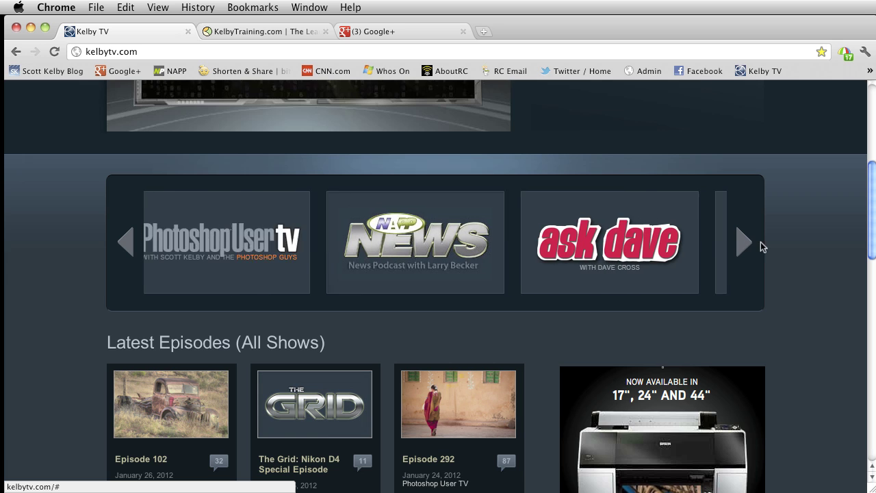
{"action": "left_click", "coordinate": [610, 243]}
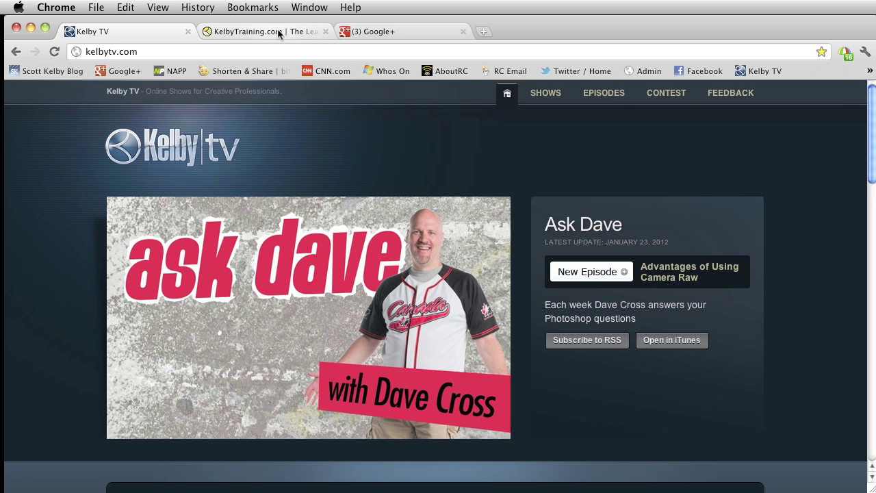
Glance at the KelbyTraining tab, then load gplusrc.com in the Google+ tab
{"action": "left_click", "coordinate": [278, 32]}
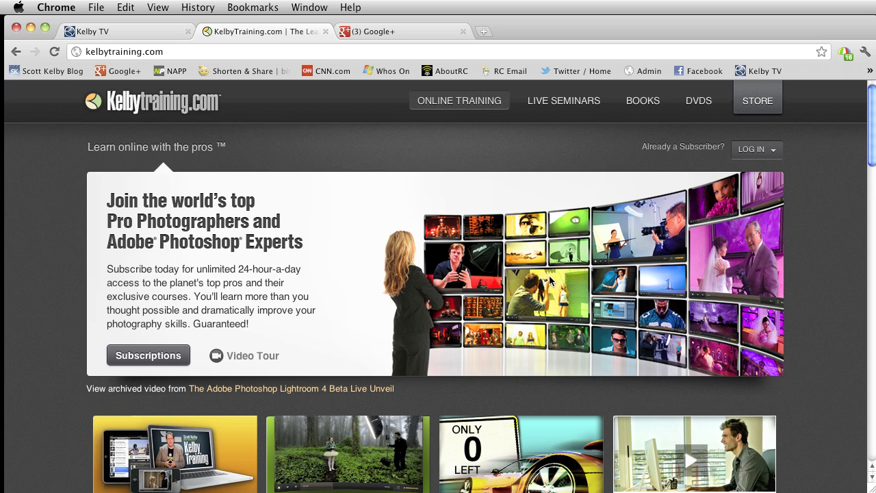
{"action": "left_click", "coordinate": [404, 36]}
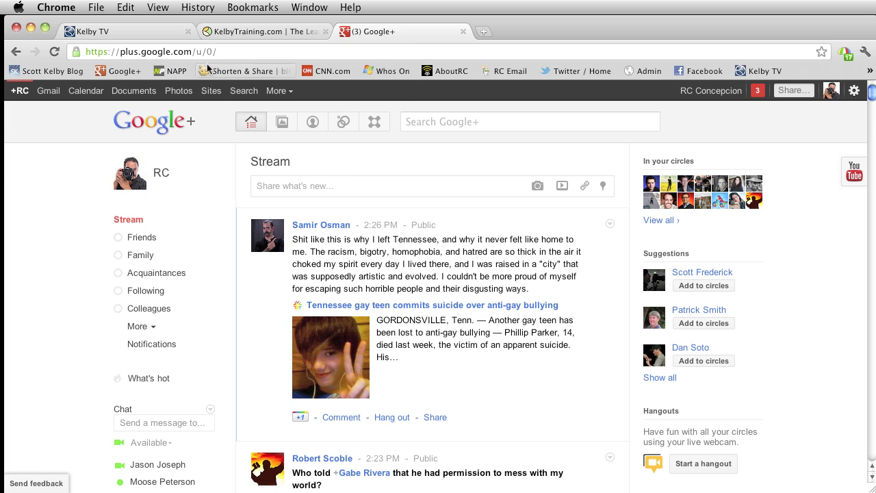
{"action": "key", "text": "super+l"}
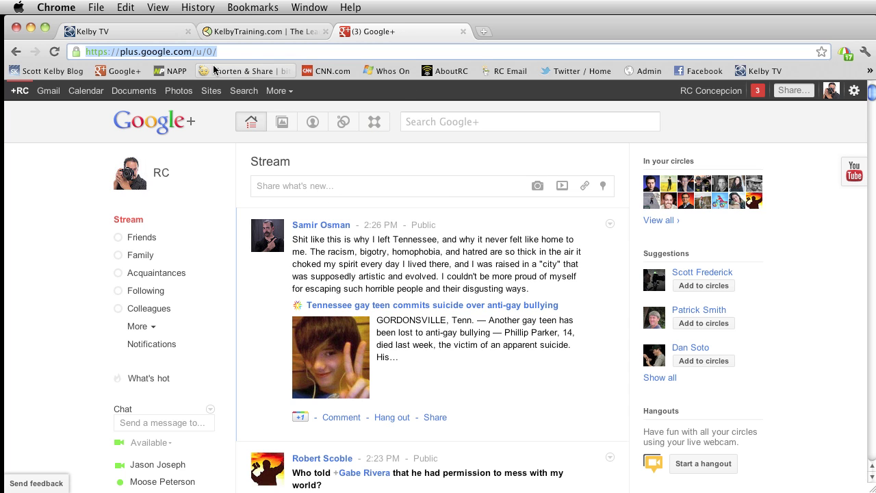
{"action": "type", "text": "gplusrc"}
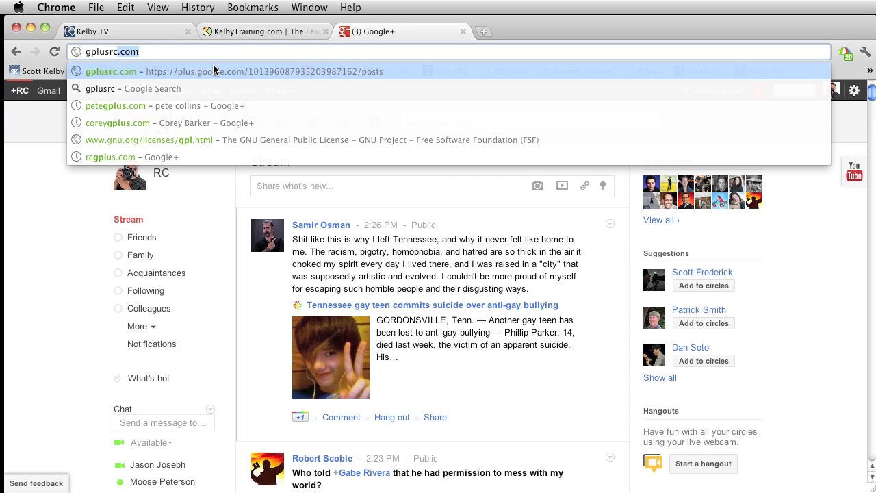
{"action": "type", "text": ".com"}
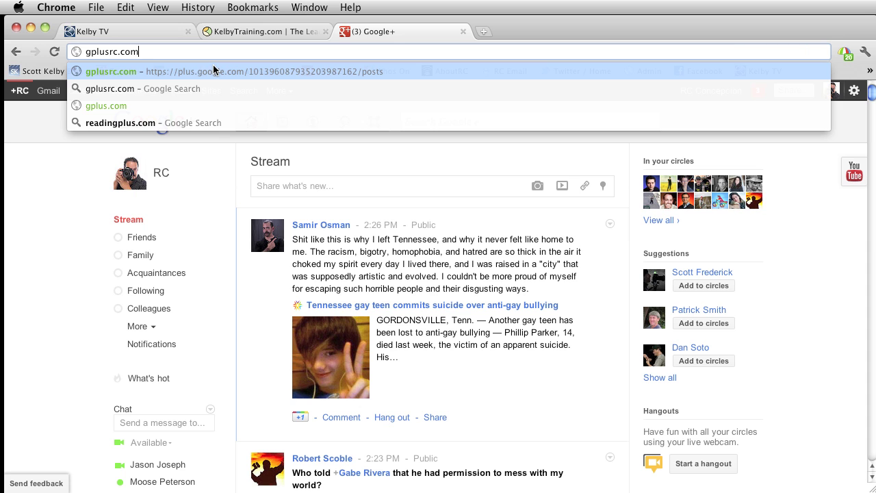
{"action": "key", "text": "Return"}
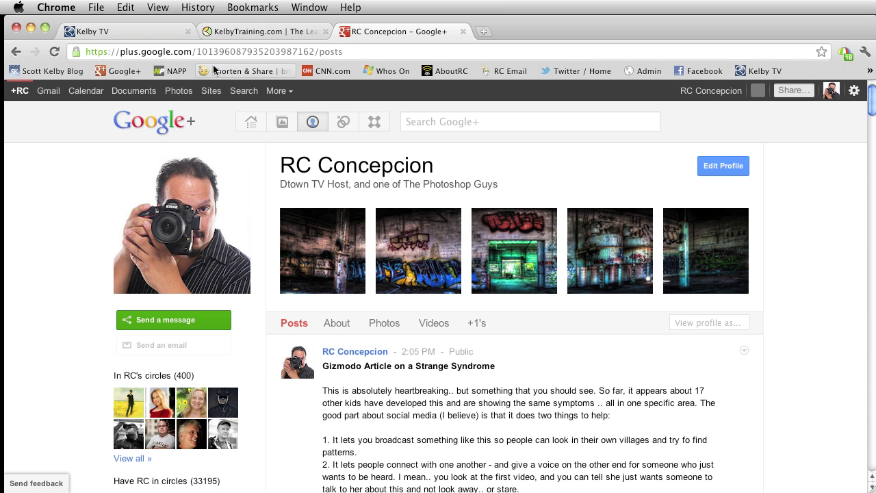